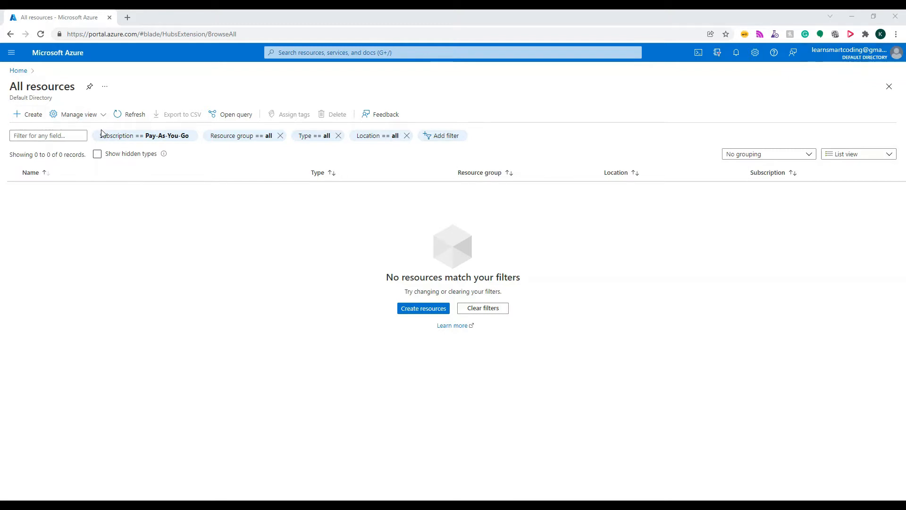
# - Search the resource marketplace for sql and start creating an Azure SQL resource
pyautogui.click(30, 114)
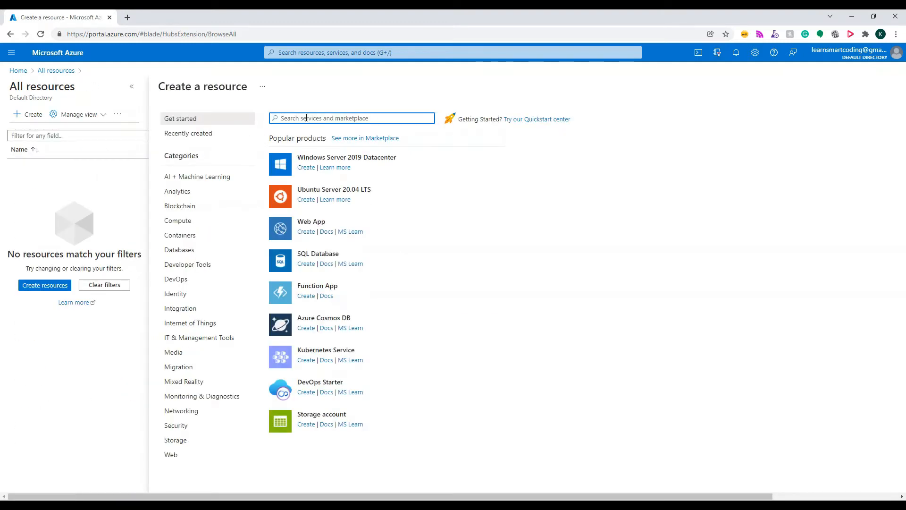
pyautogui.write('sql')
pyautogui.press('Return')
pyautogui.write('sql')
pyautogui.click(341, 52)
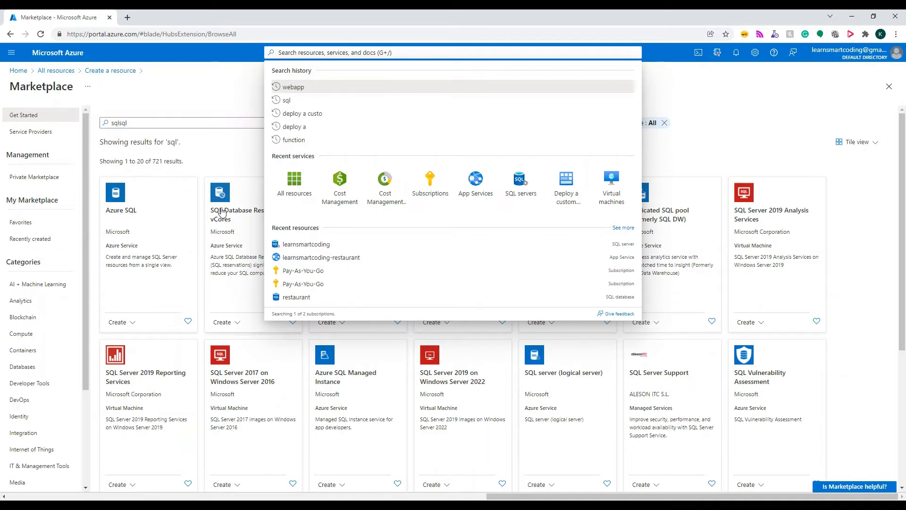
pyautogui.click(119, 201)
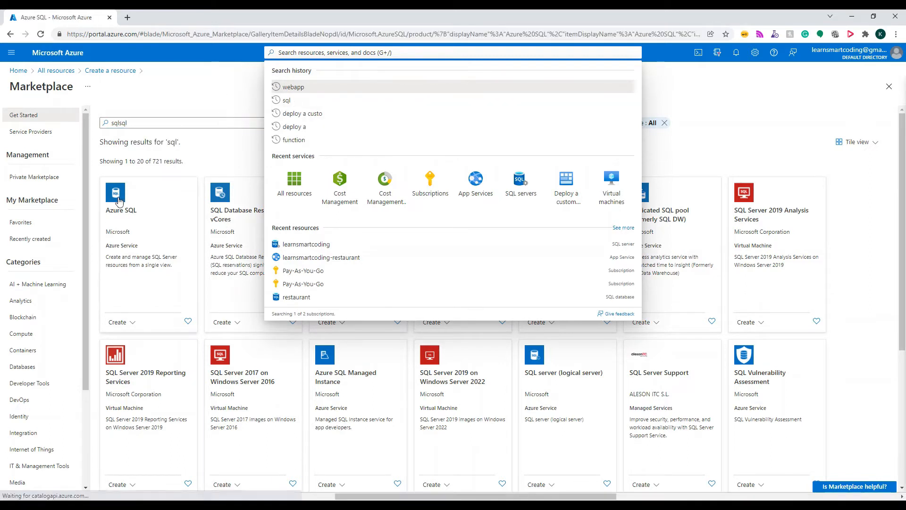
pyautogui.click(93, 184)
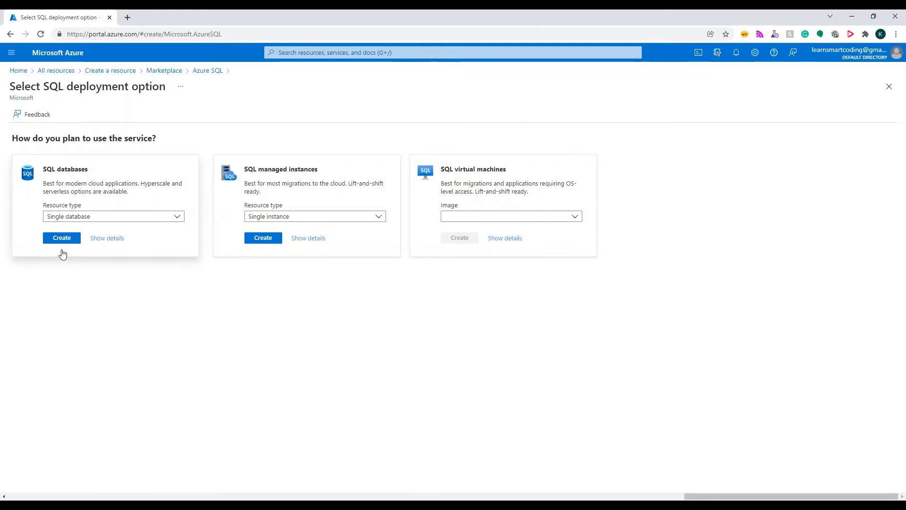
# - Choose Database server as the SQL databases resource type and start its creation form
pyautogui.click(84, 218)
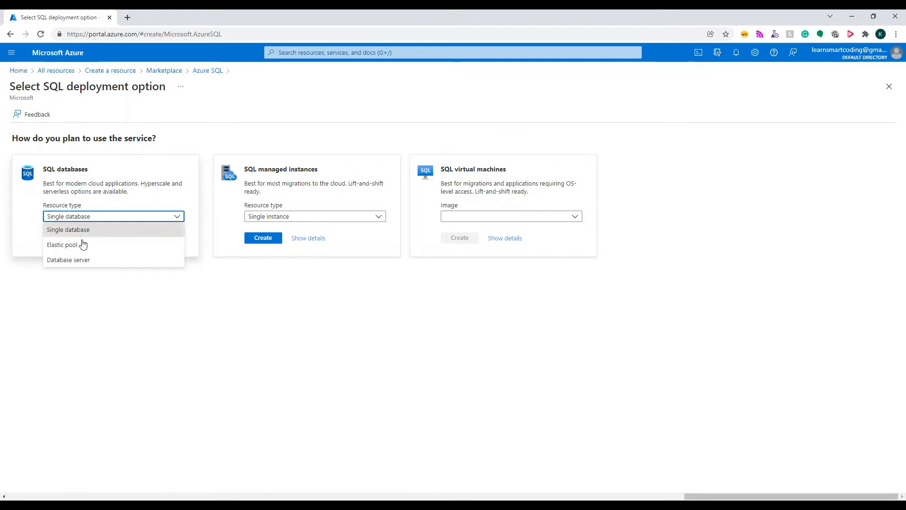
pyautogui.click(79, 264)
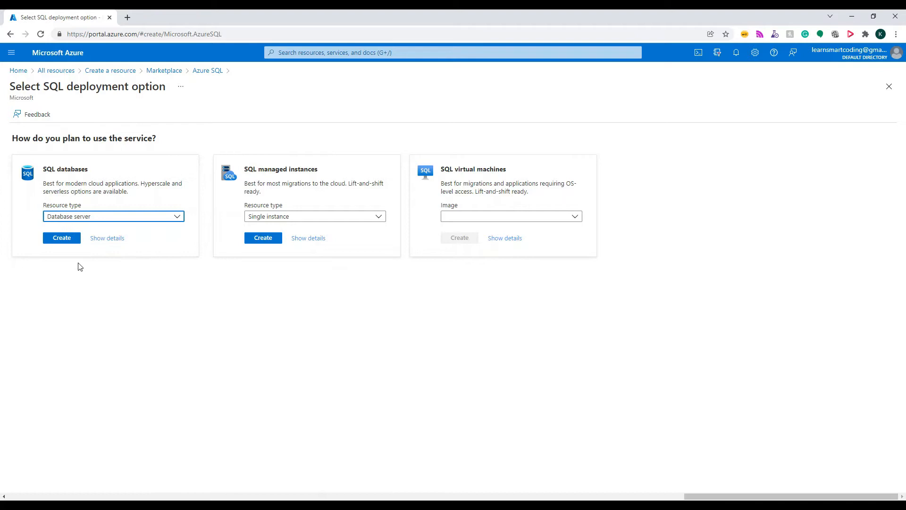
pyautogui.click(77, 241)
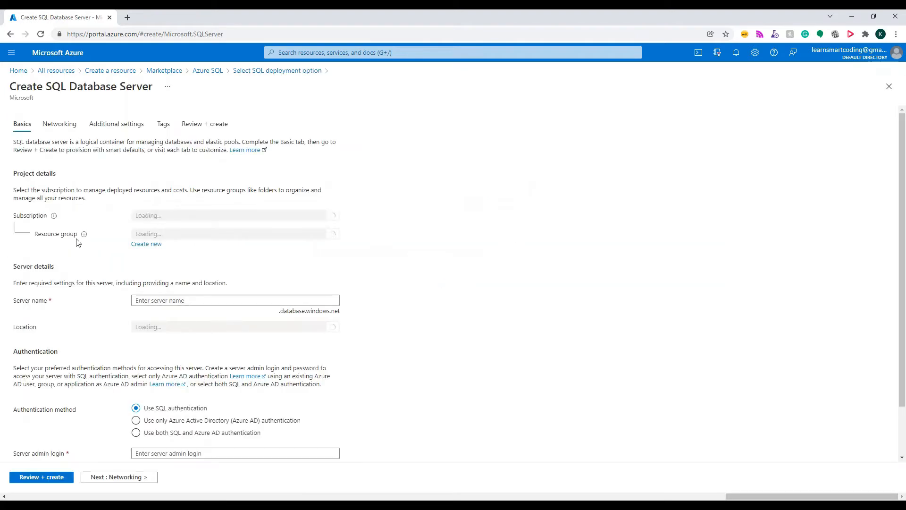
# - Create a new resource group named lsc-demo-sql for the SQL database server
pyautogui.scroll(-1, 382, 201)
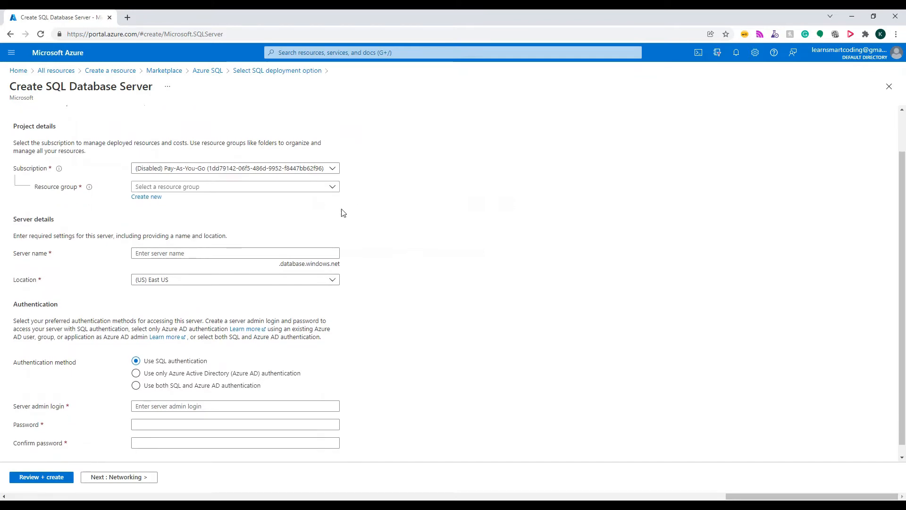
pyautogui.scroll(1, 343, 213)
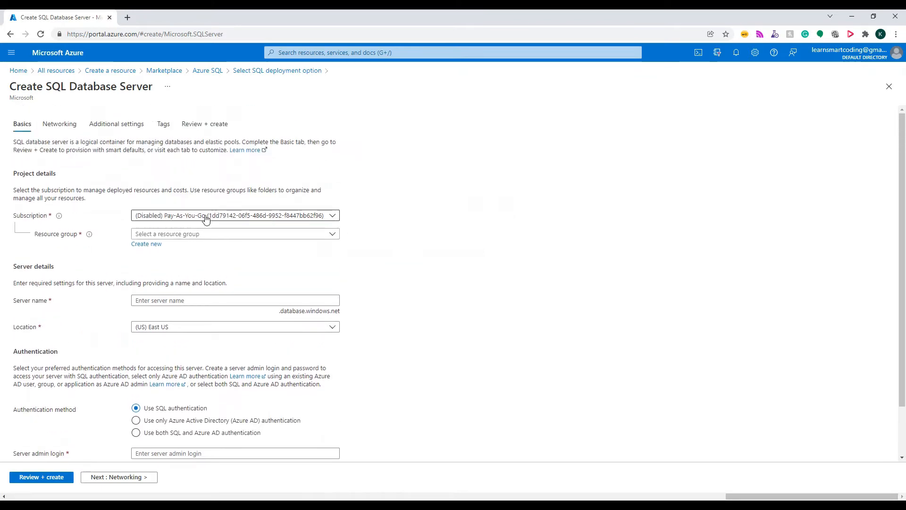
pyautogui.click(155, 244)
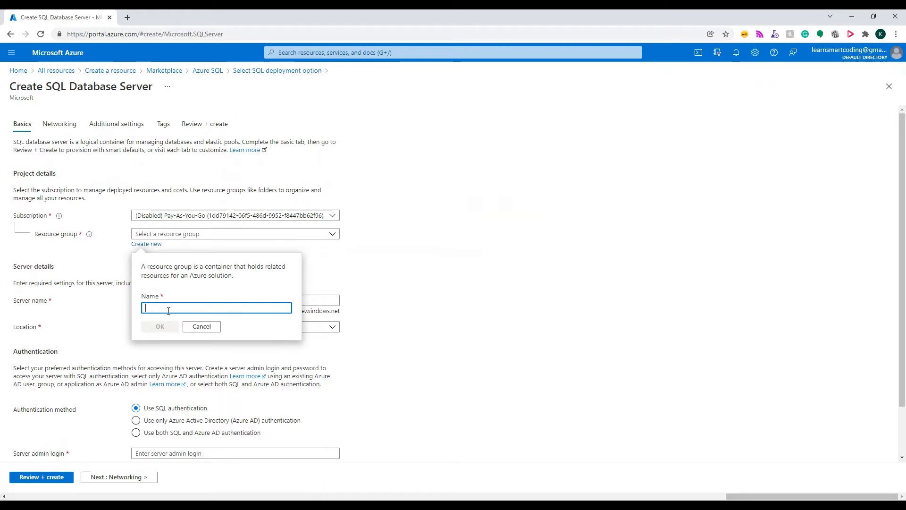
pyautogui.write('lsc-')
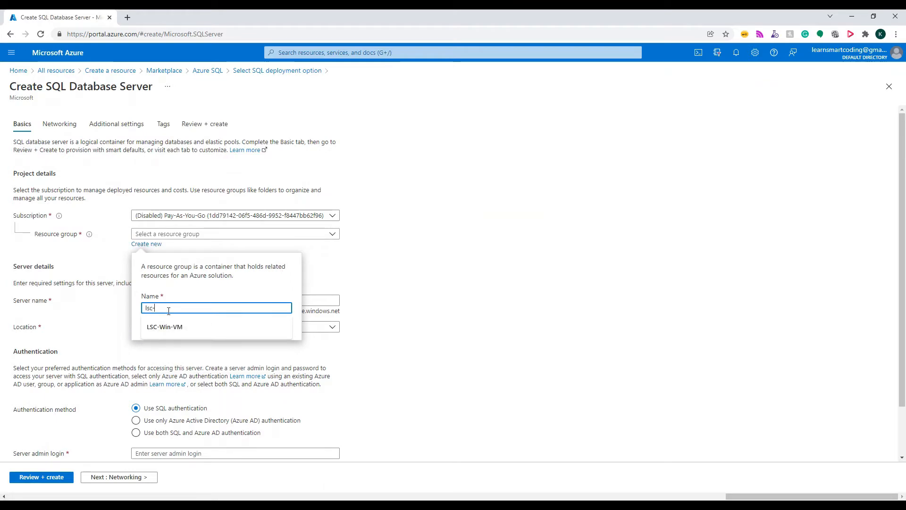
pyautogui.write('demo-')
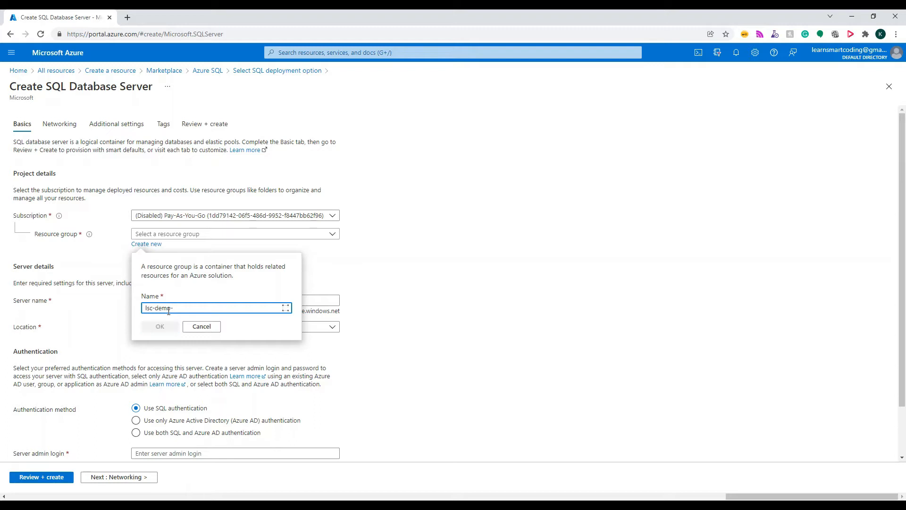
pyautogui.write('sqld')
pyautogui.press('BackSpace')
pyautogui.press('Return')
# - Name the server lscdemosql and enter the admin login lscdbadmin with the admin password and its confirmation
pyautogui.scroll(-1, 168, 302)
pyautogui.click(165, 243)
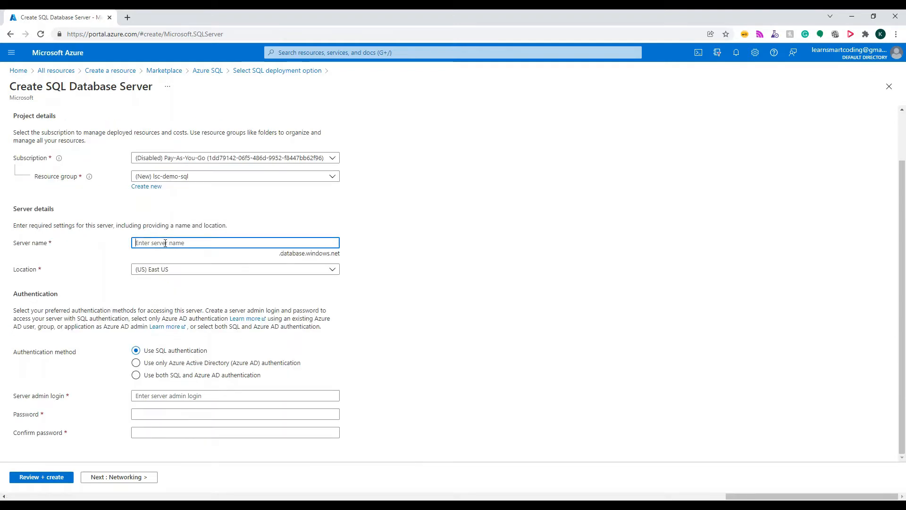
pyautogui.write('lscdemosql')
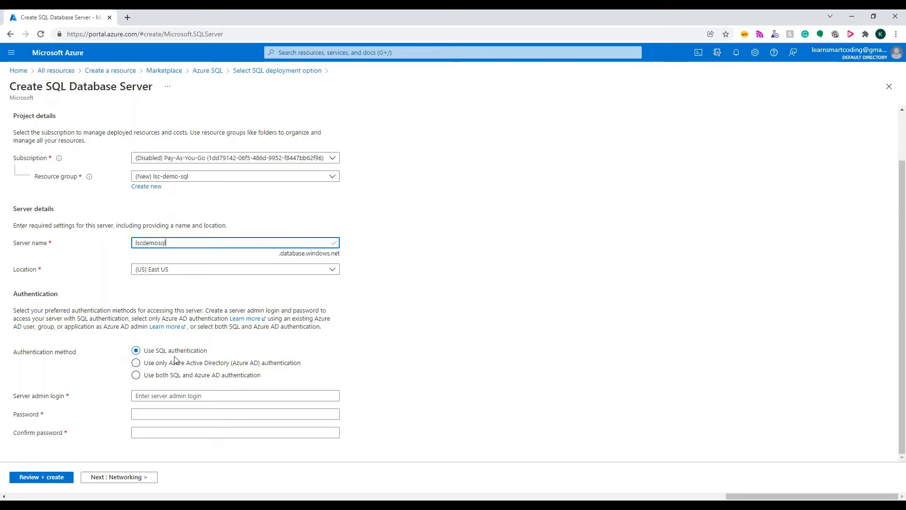
pyautogui.click(154, 398)
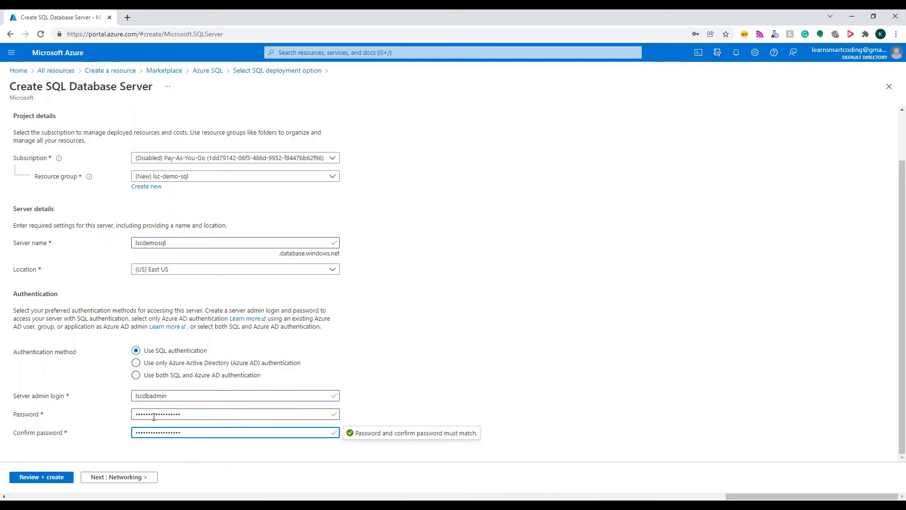
# - Review the server configuration and switch its subscription to the enabled Pay-As-You-Go one
pyautogui.click(41, 478)
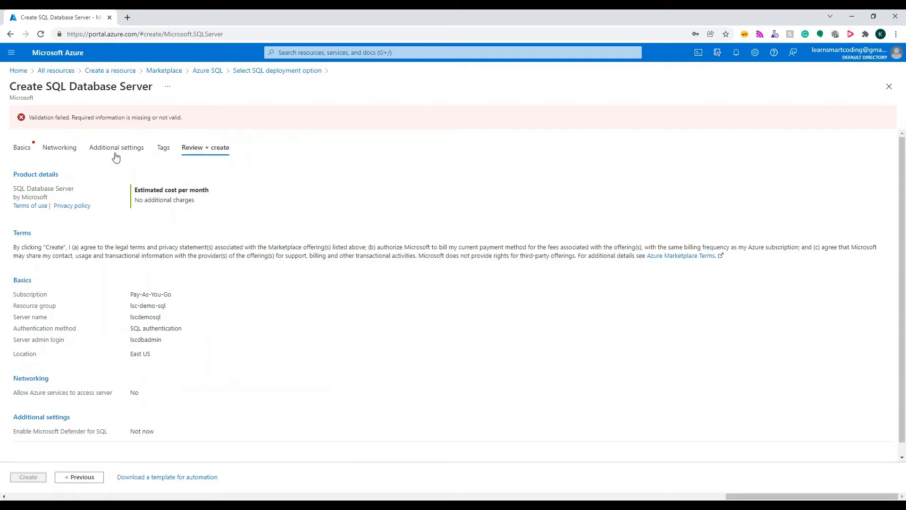
pyautogui.click(26, 154)
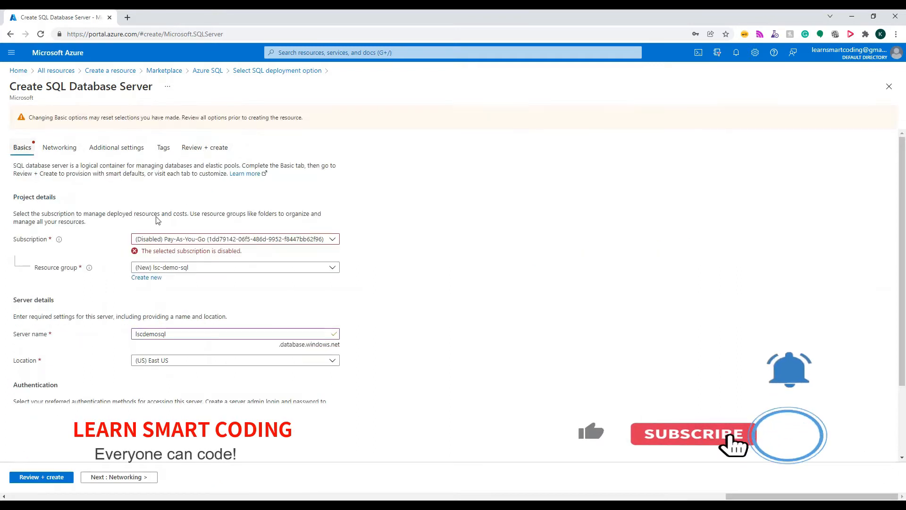
pyautogui.click(225, 241)
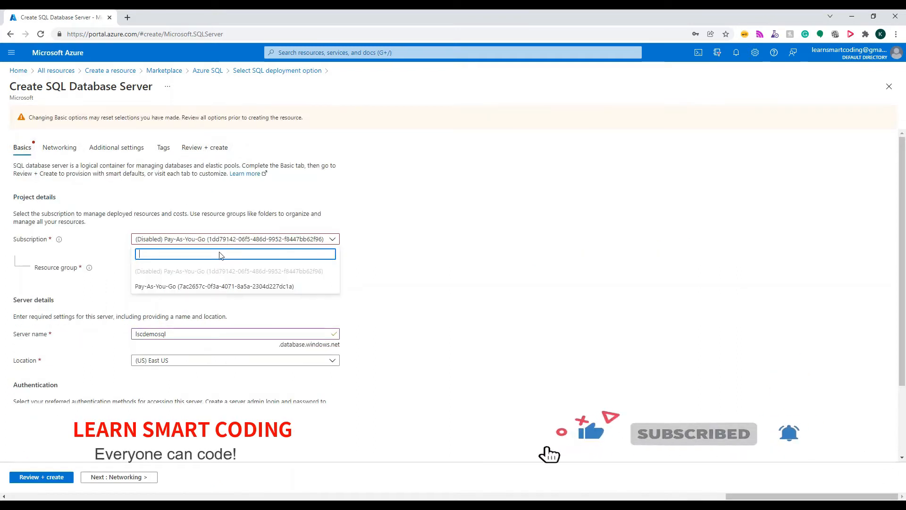
pyautogui.click(187, 288)
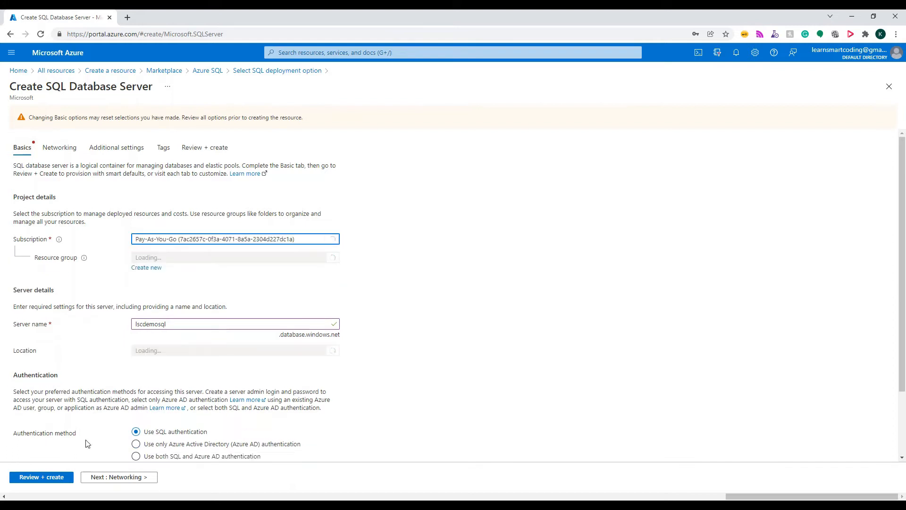
# - Review and create the SQL database server, and open the deployed resource
pyautogui.click(54, 478)
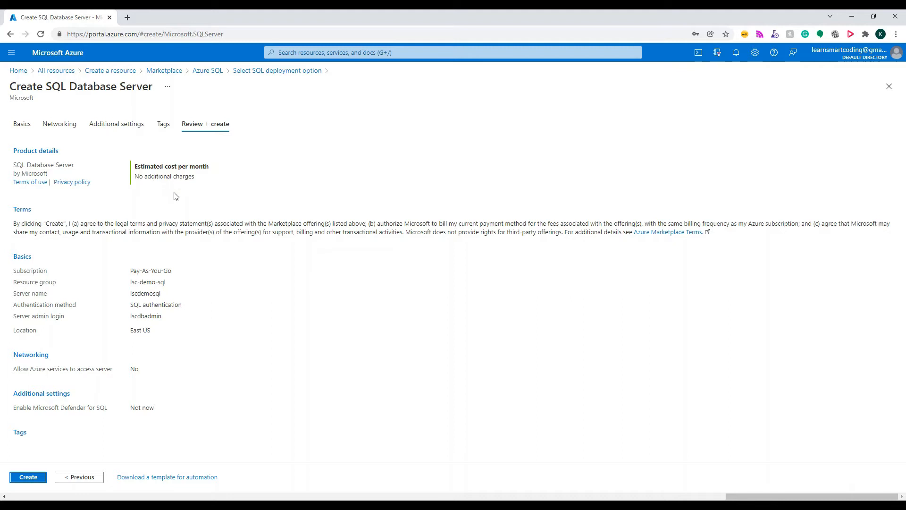
pyautogui.click(29, 477)
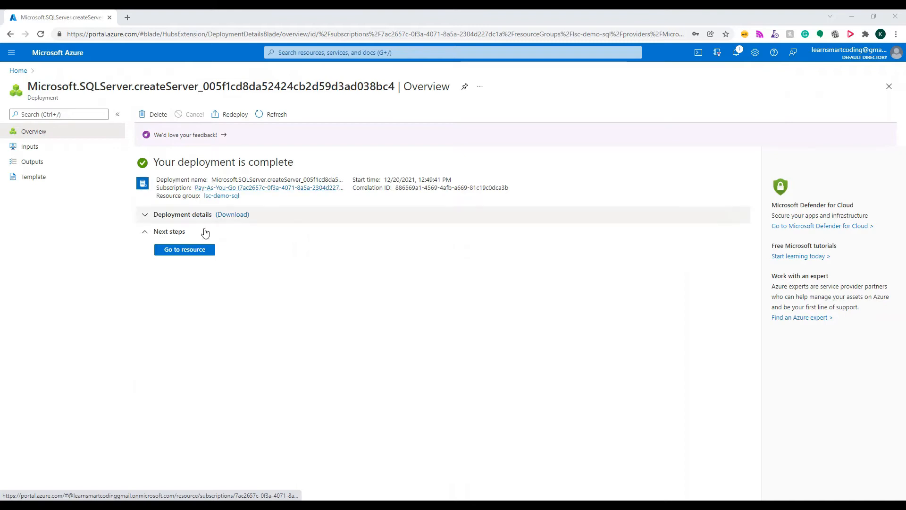
pyautogui.click(194, 253)
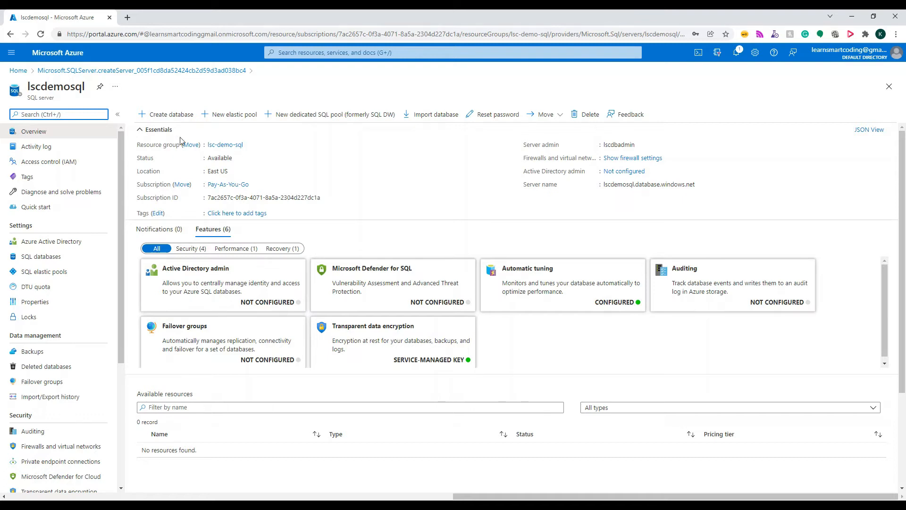
# - Start creating a database on the lscdemosql server and name it lsc-demo
pyautogui.click(174, 119)
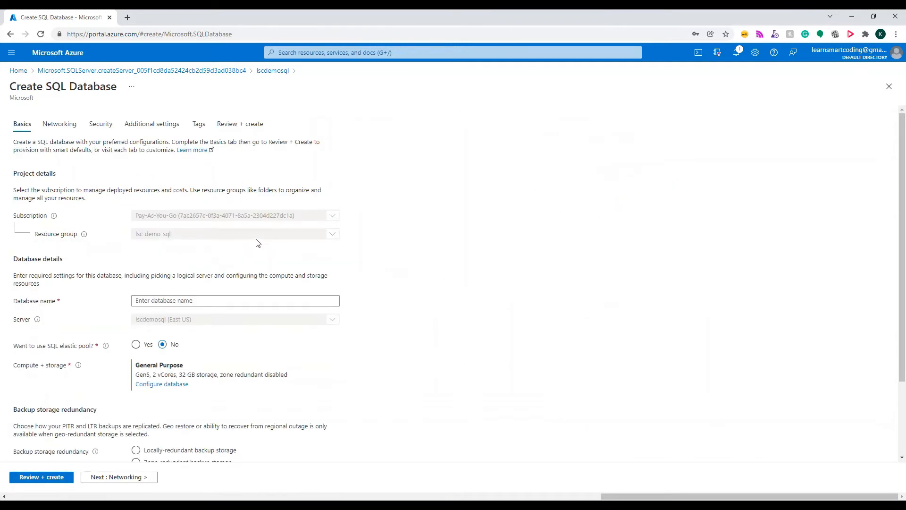
pyautogui.scroll(-2, 257, 243)
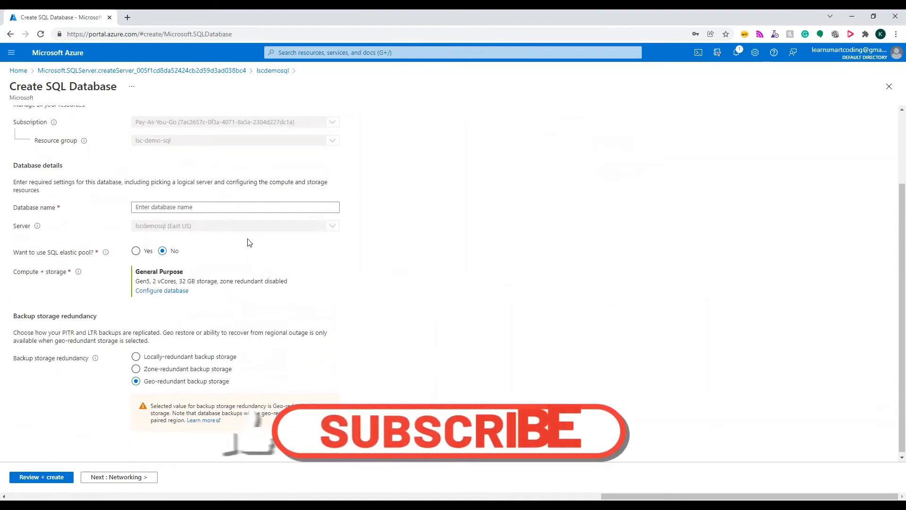
pyautogui.scroll(2, 248, 243)
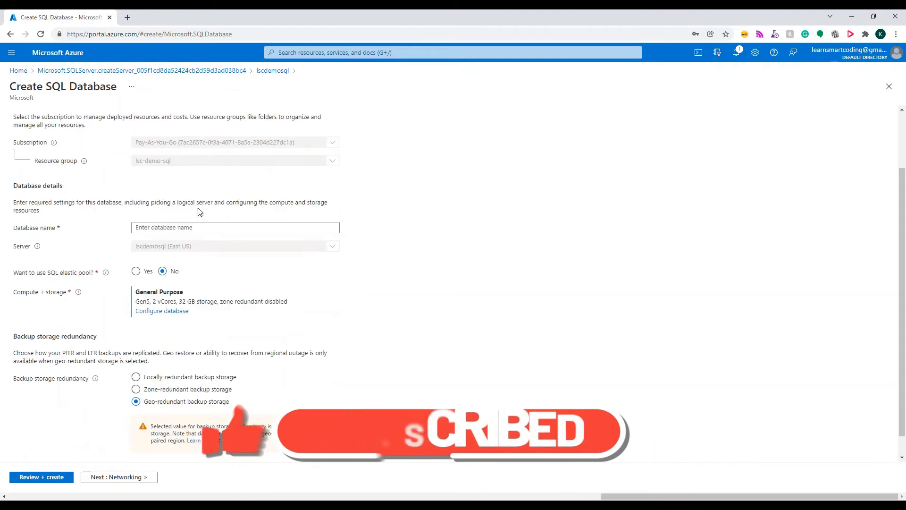
pyautogui.scroll(-2, 188, 236)
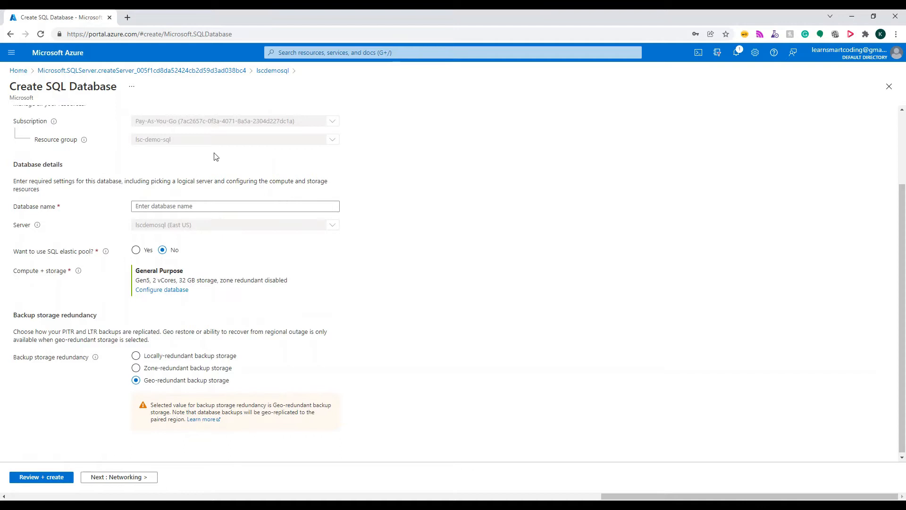
pyautogui.click(165, 207)
pyautogui.click(165, 207)
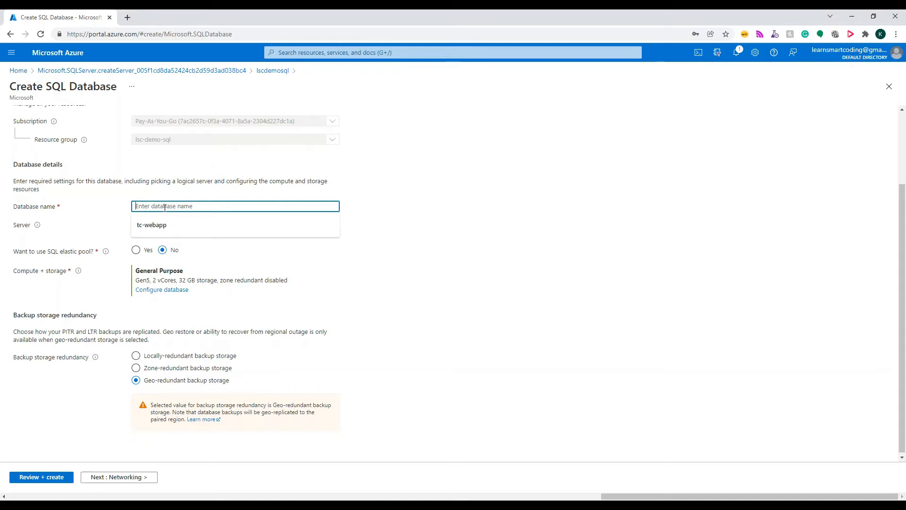
pyautogui.write('lsc-demo')
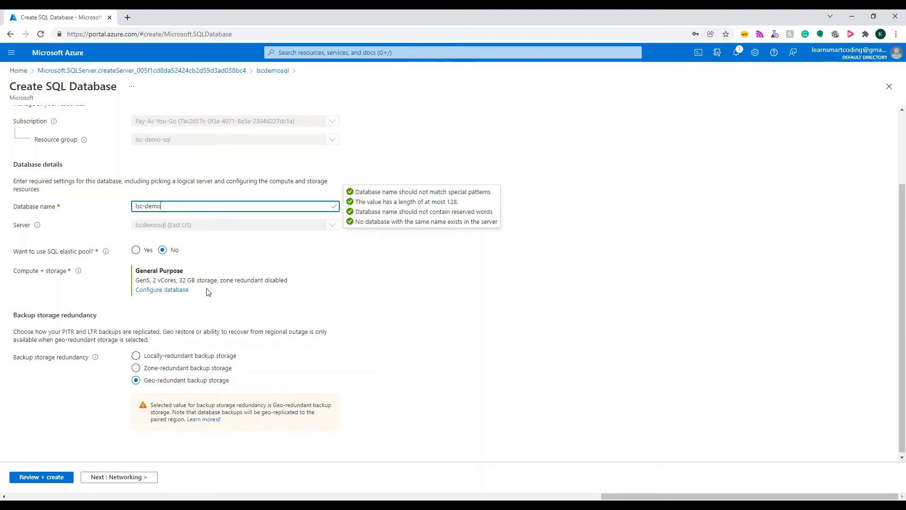
# - Open the database's compute and storage configuration and set the service tier to Basic (For less demanding workloads)
pyautogui.click(178, 290)
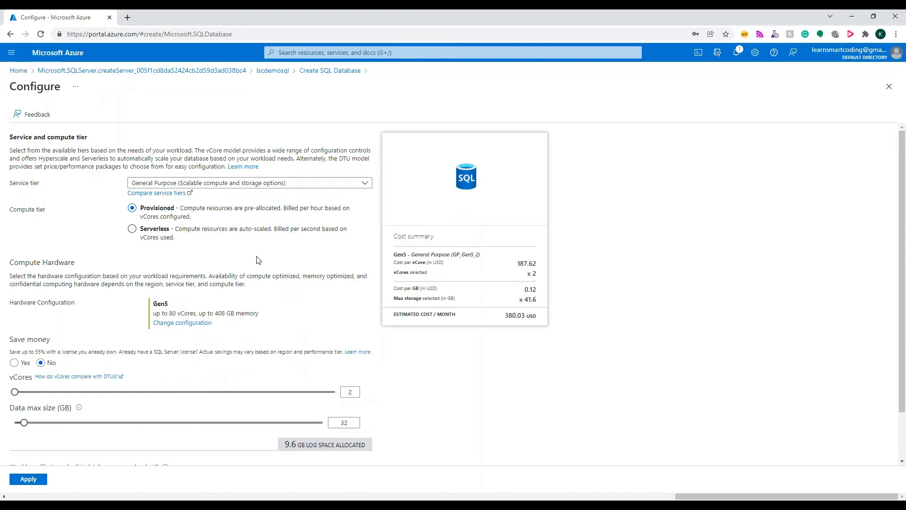
pyautogui.click(215, 187)
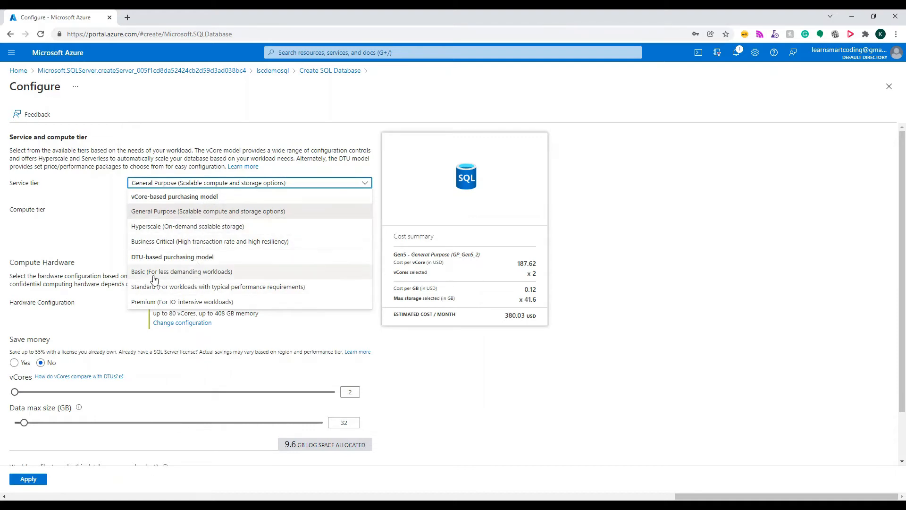
pyautogui.click(192, 277)
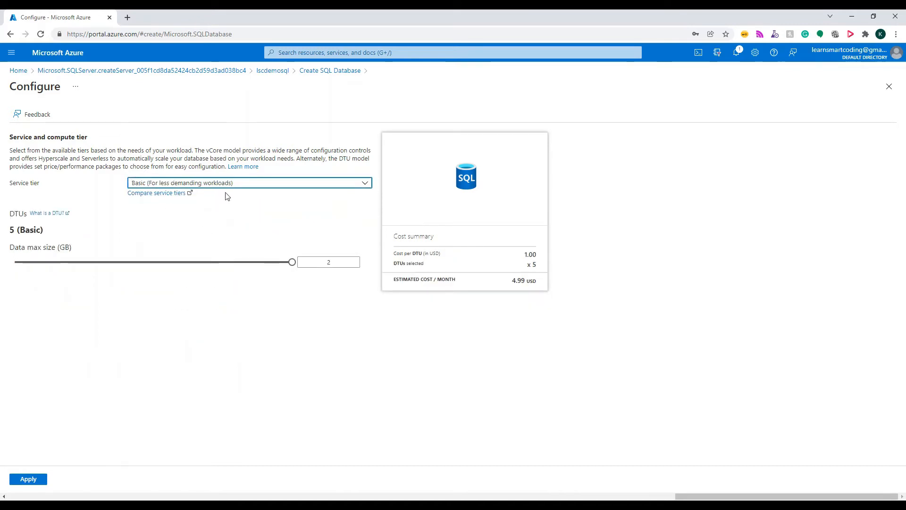
# - Try smaller maximum data sizes for the database and settle on 1 GB
pyautogui.moveTo(294, 267)
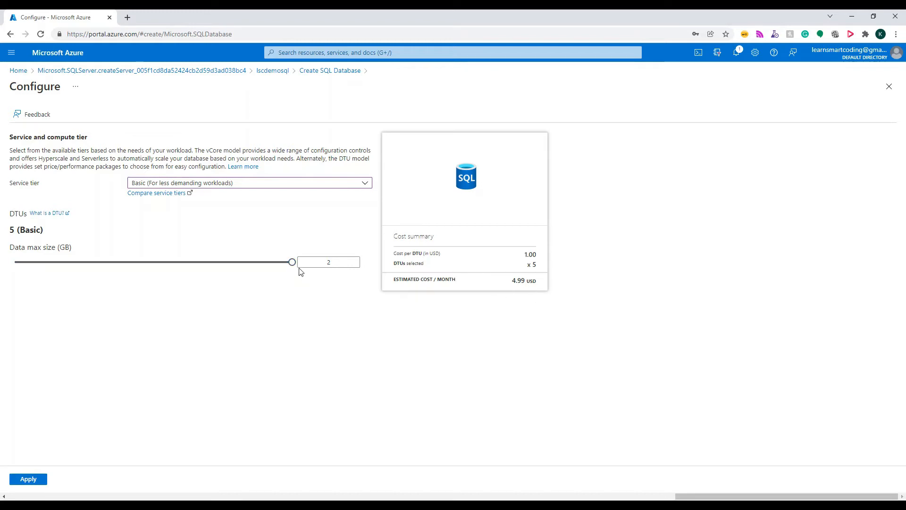
pyautogui.moveTo(292, 263); pyautogui.dragTo(101, 268)
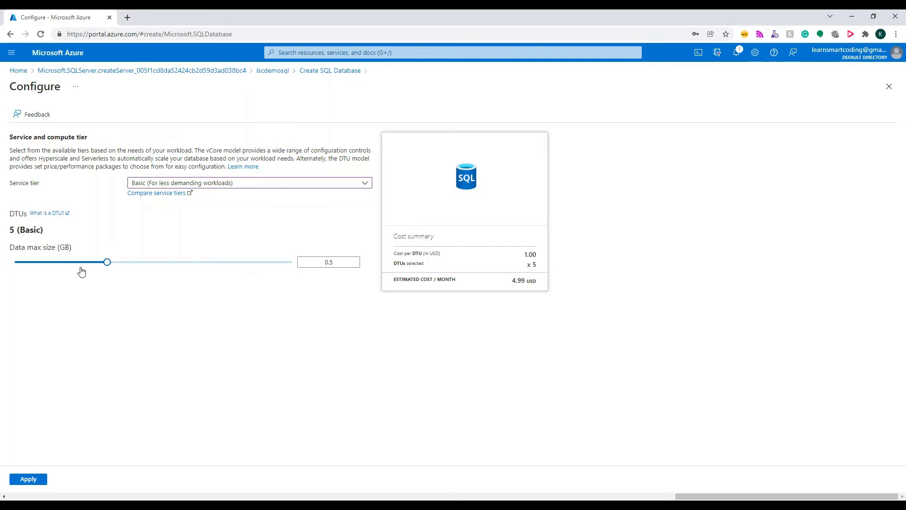
pyautogui.moveTo(107, 262); pyautogui.dragTo(17, 263)
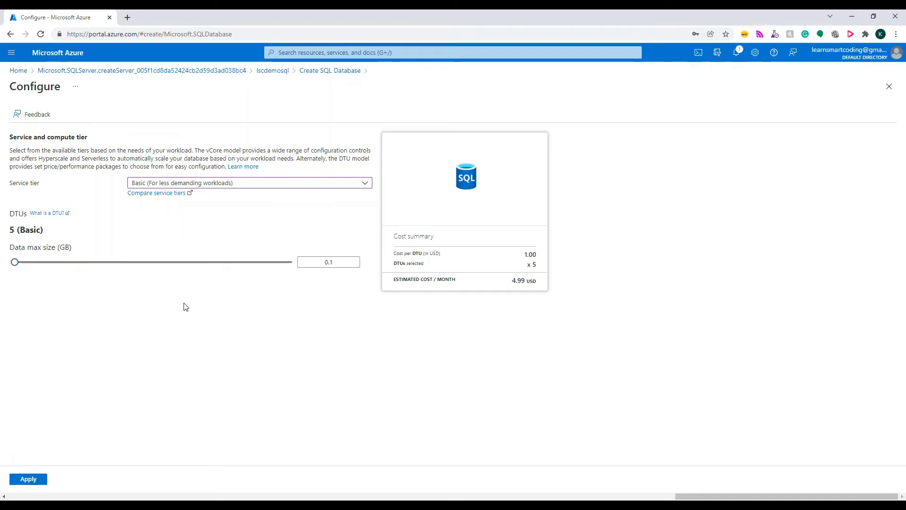
pyautogui.moveTo(16, 262); pyautogui.dragTo(170, 278)
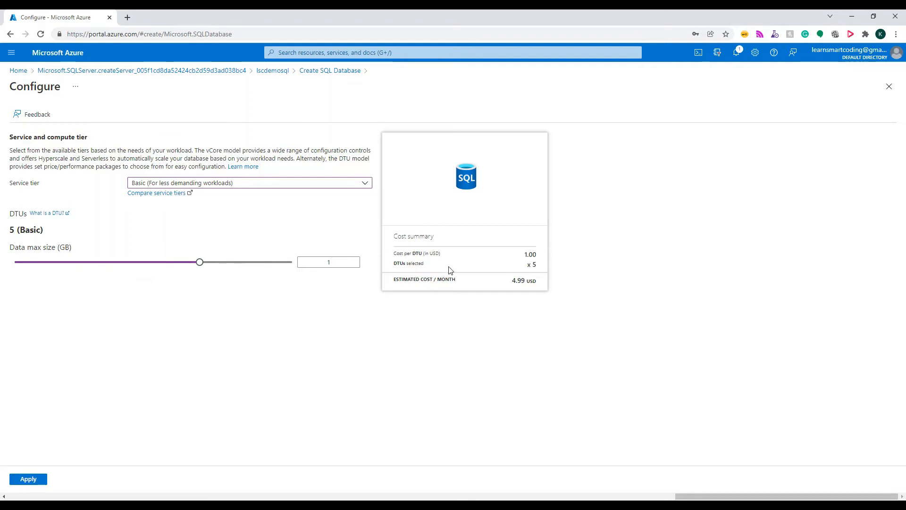
# - Apply the database's compute and storage configuration and choose locally-redundant backup storage
pyautogui.click(29, 482)
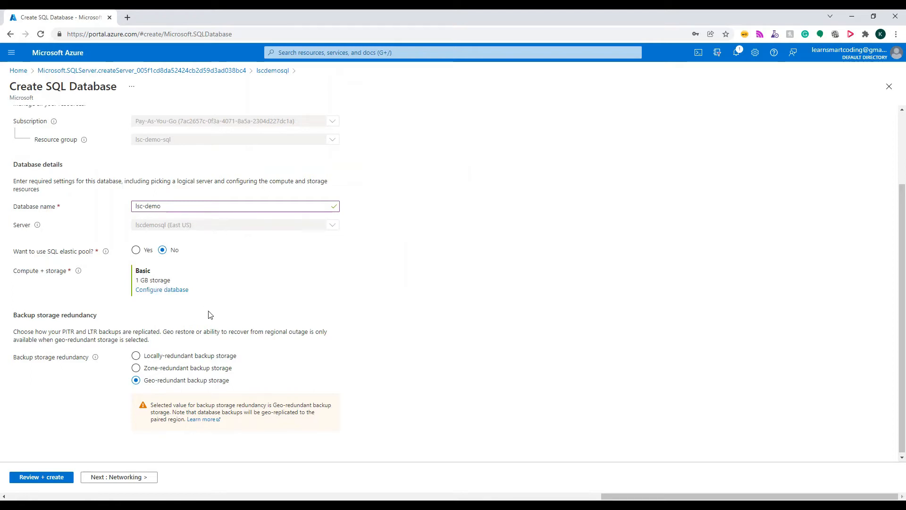
pyautogui.click(136, 354)
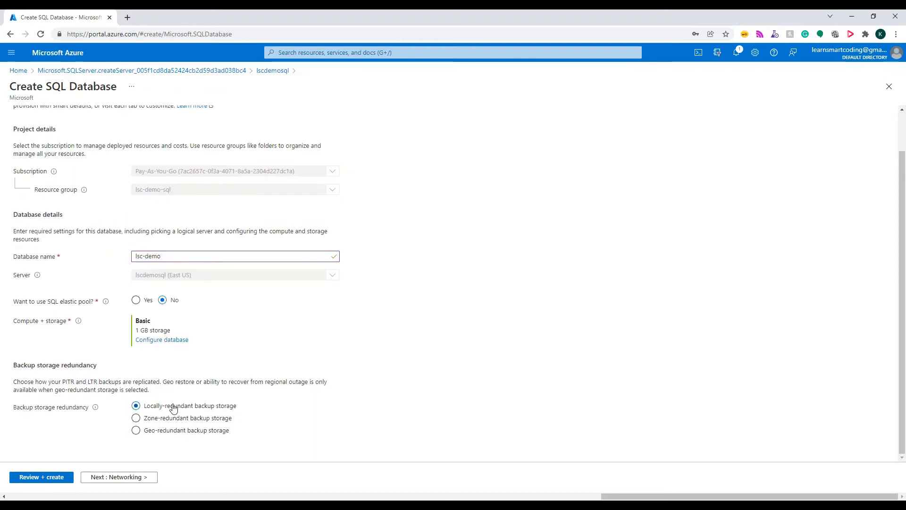
# - Review and create the lsc-demo database, and open the deployed resource
pyautogui.click(54, 477)
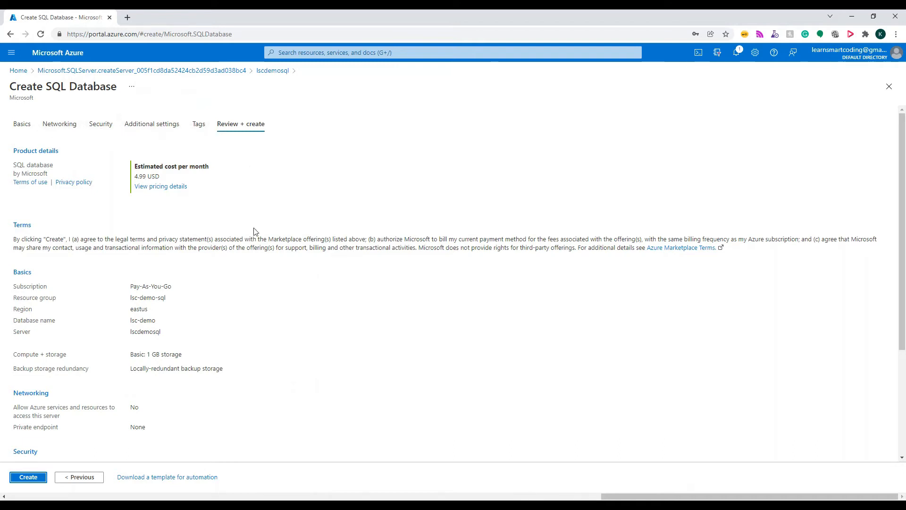
pyautogui.scroll(-1, 169, 334)
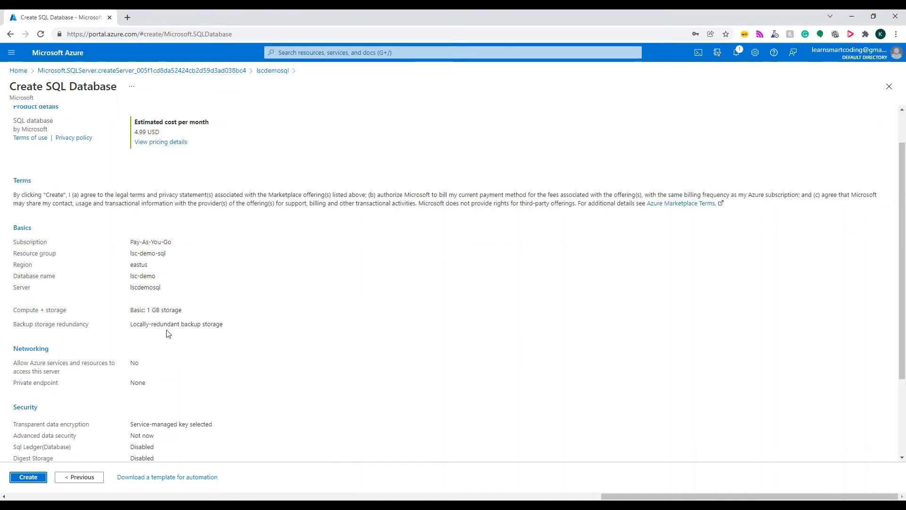
pyautogui.scroll(-3, 156, 337)
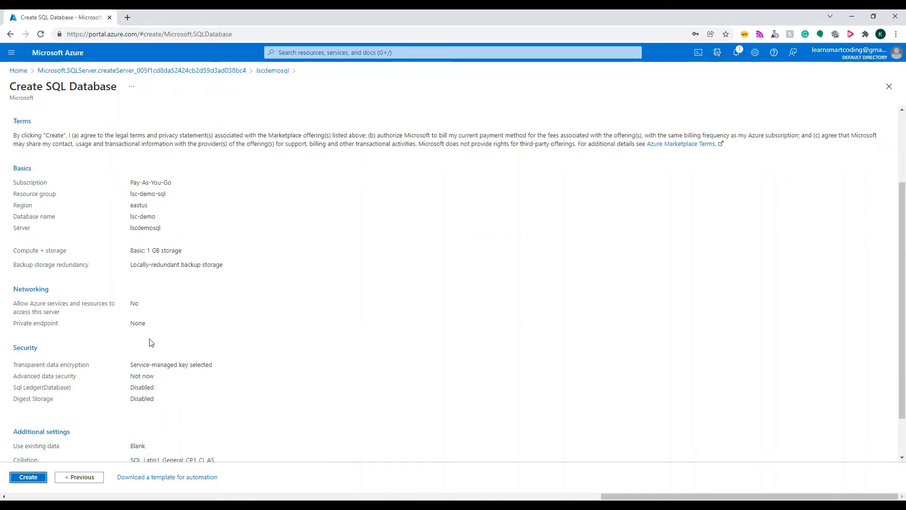
pyautogui.click(30, 478)
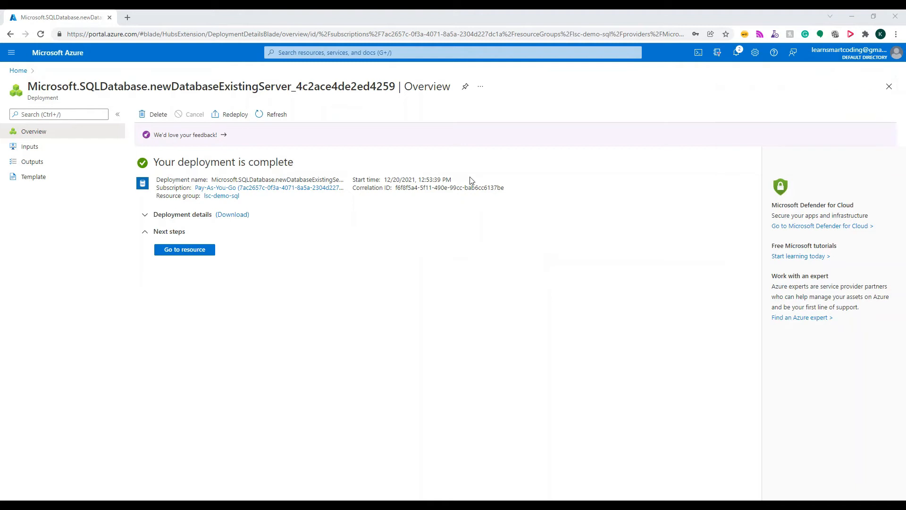
pyautogui.click(189, 254)
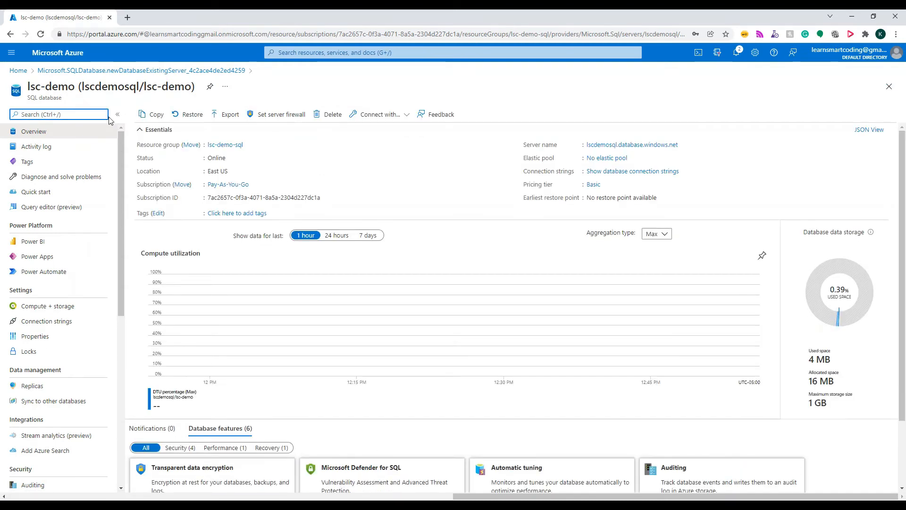
# - Open the connection strings of the lsc-demo database from its overview
pyautogui.doubleClick(92, 89)
pyautogui.doubleClick(183, 88)
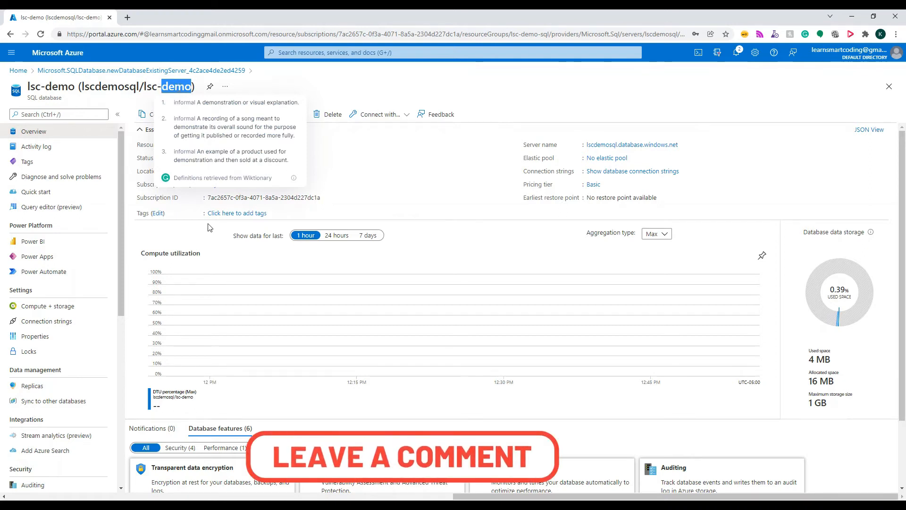
pyautogui.keyDown('shift'); pyautogui.click(145, 90); pyautogui.keyUp('shift')
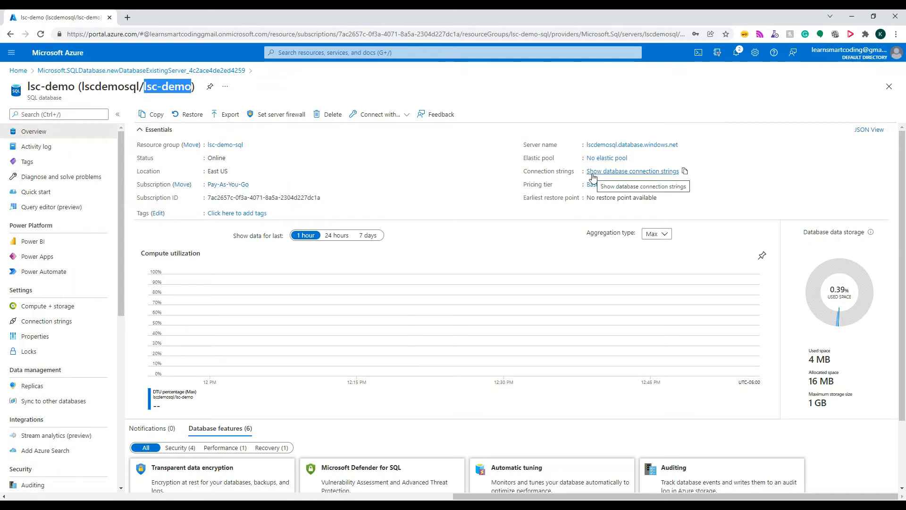
pyautogui.click(684, 172)
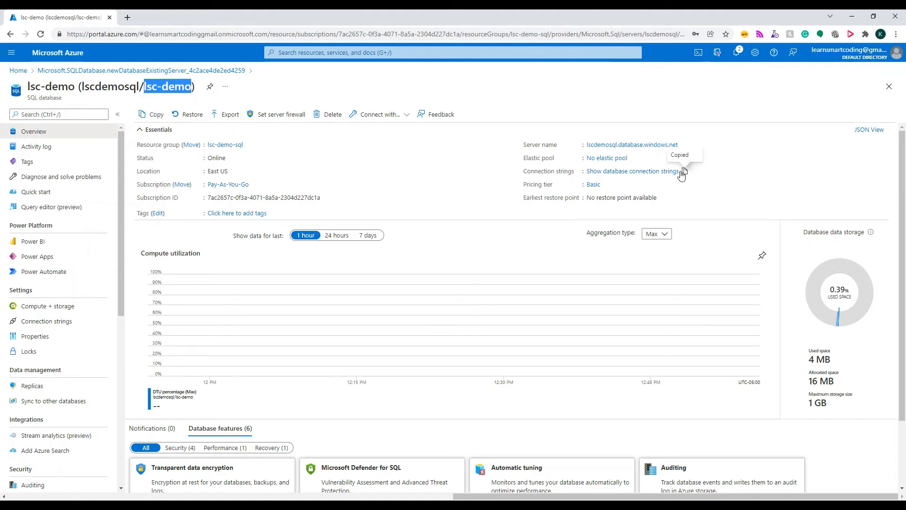
pyautogui.click(620, 172)
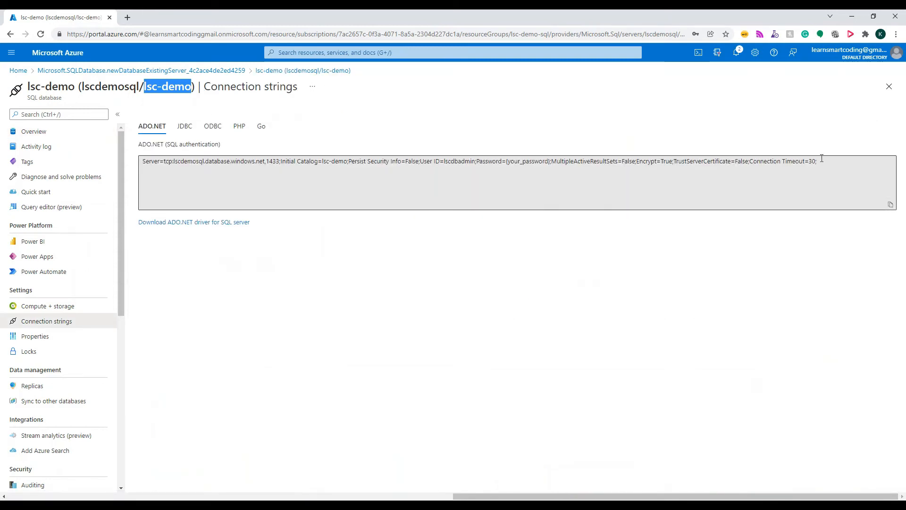
# - Copy tcp:lscdemosql.database.windows.net,1433 from the ADO.NET connection string and use it as the server name in the SQL Server Connect to Server dialog
pyautogui.click(532, 160)
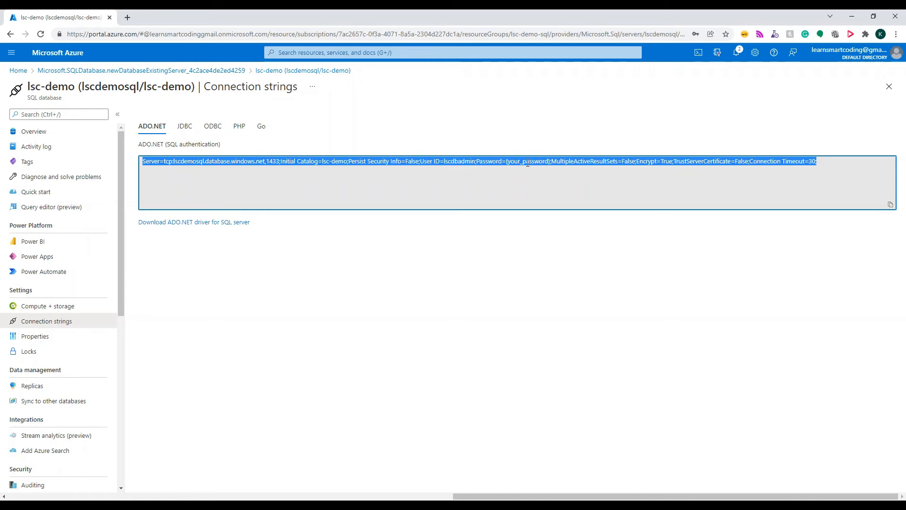
pyautogui.click(505, 171)
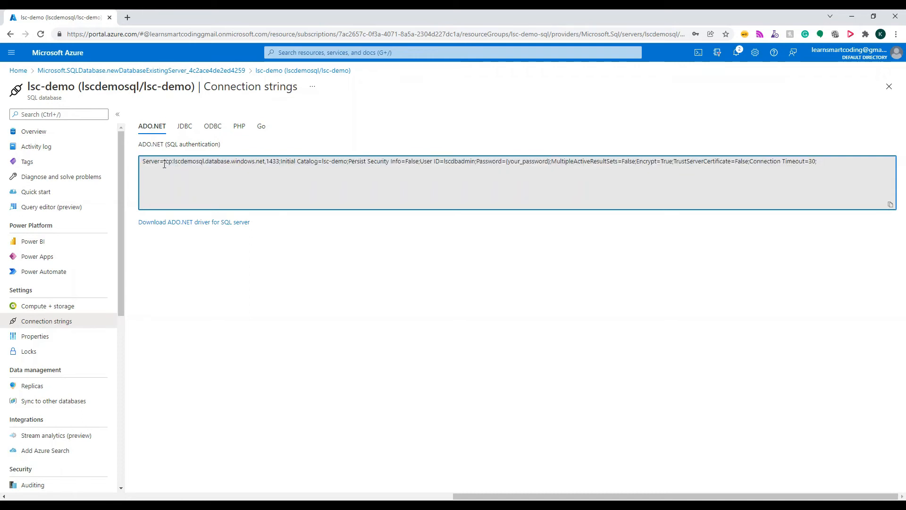
pyautogui.moveTo(164, 162); pyautogui.dragTo(279, 167)
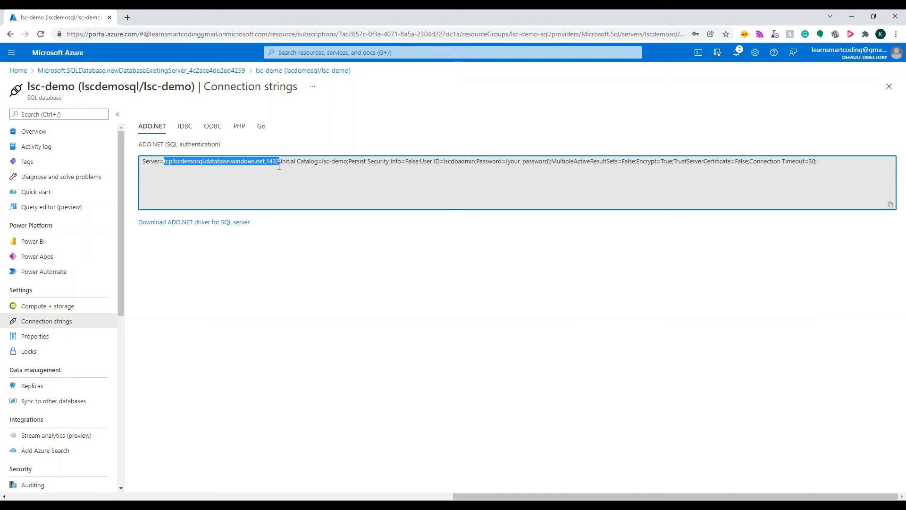
pyautogui.hotkey('alt', 'Tab')
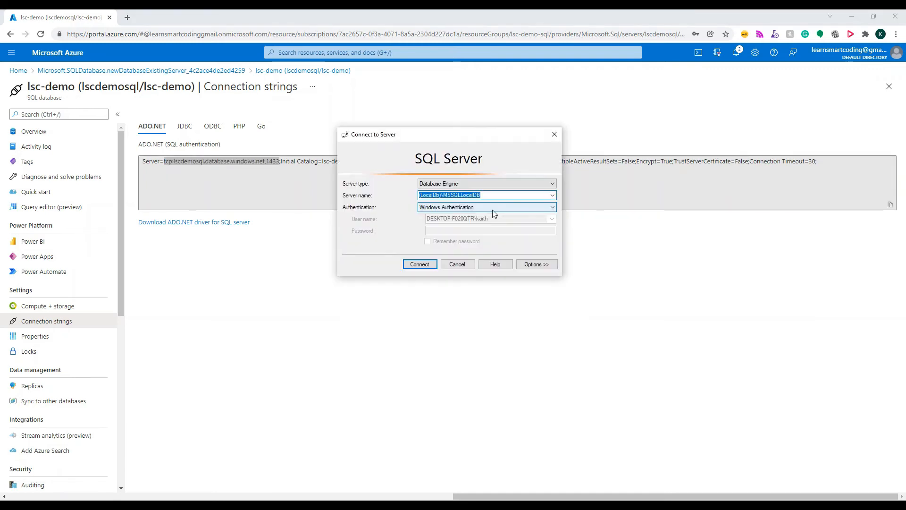
pyautogui.hotkey('ctrl', 'v')
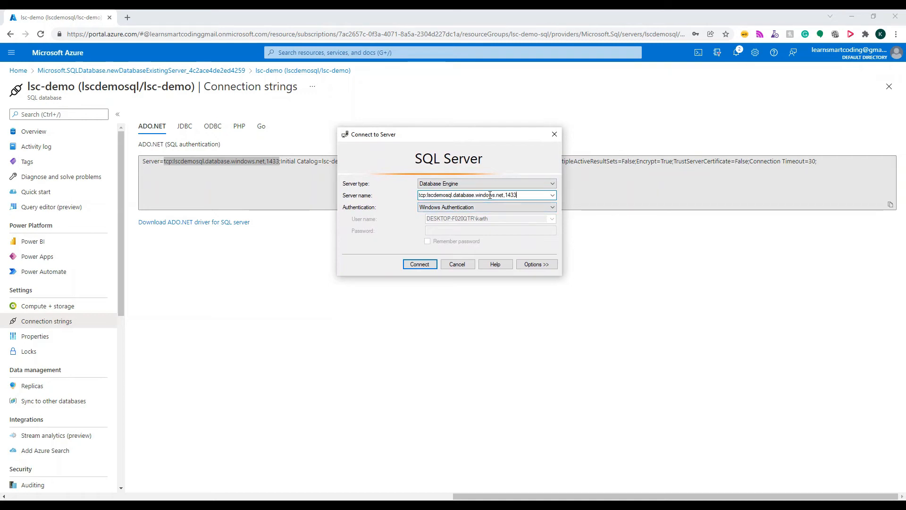
# - Set the connection to SQL Server Authentication with login lscdbadmin and the account password, and try to connect
pyautogui.click(481, 207)
pyautogui.click(465, 220)
pyautogui.click(463, 220)
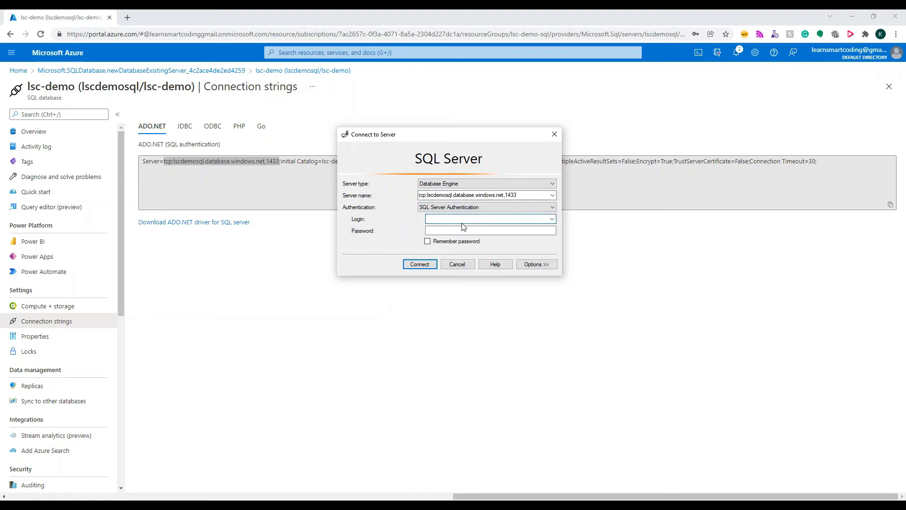
pyautogui.moveTo(498, 134); pyautogui.dragTo(492, 197)
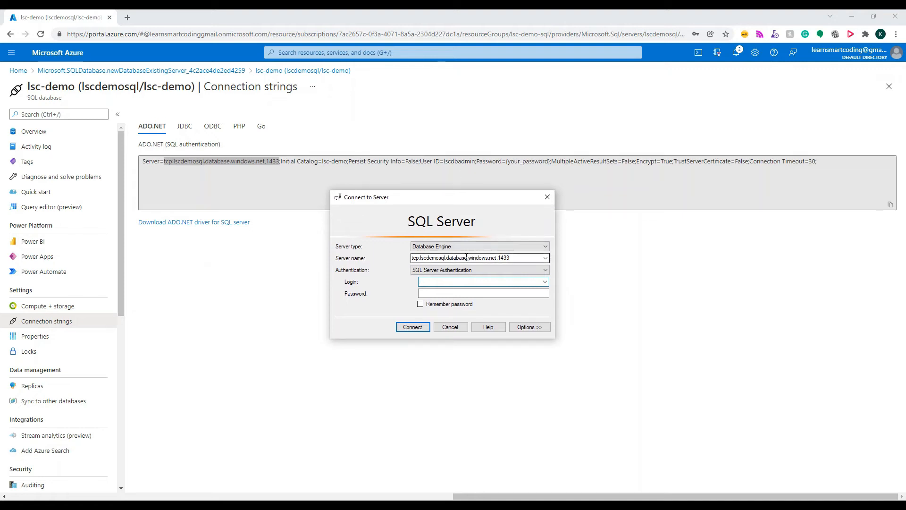
pyautogui.write('lscdbadmin')
pyautogui.press('Tab')
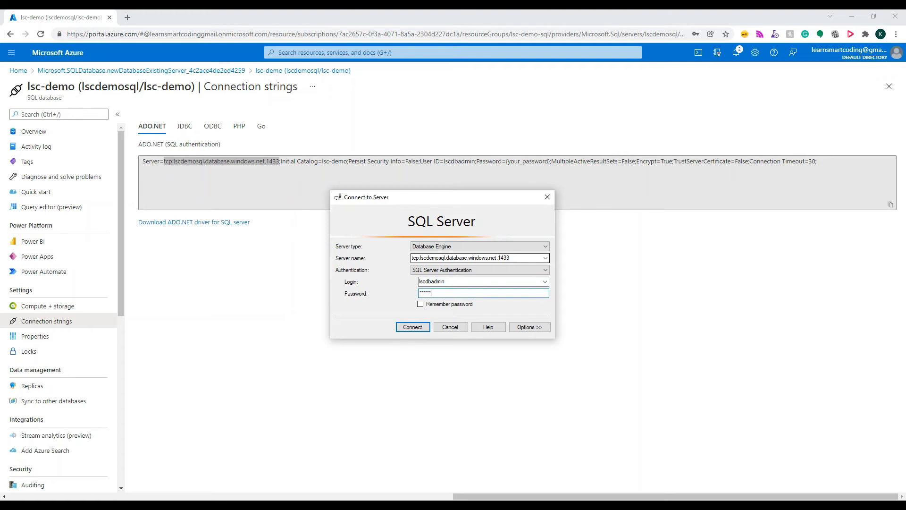
pyautogui.write('*******')
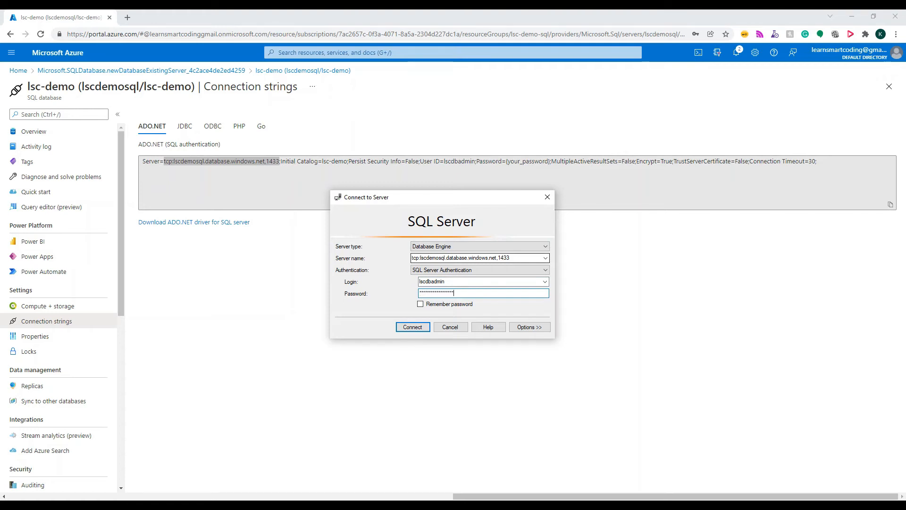
pyautogui.click(413, 331)
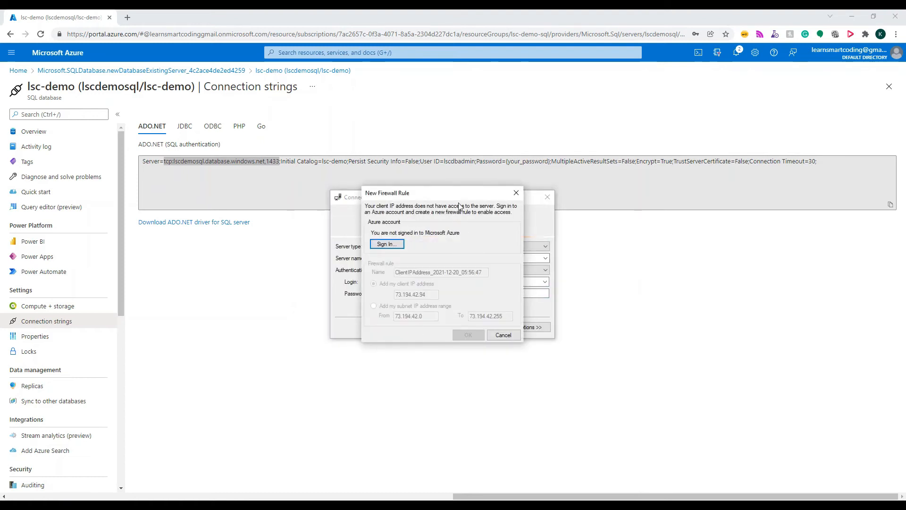
# - Examine the client IP details in the New Firewall Rule dialog and dismiss it without signing in to Azure
pyautogui.moveTo(459, 194); pyautogui.dragTo(464, 117)
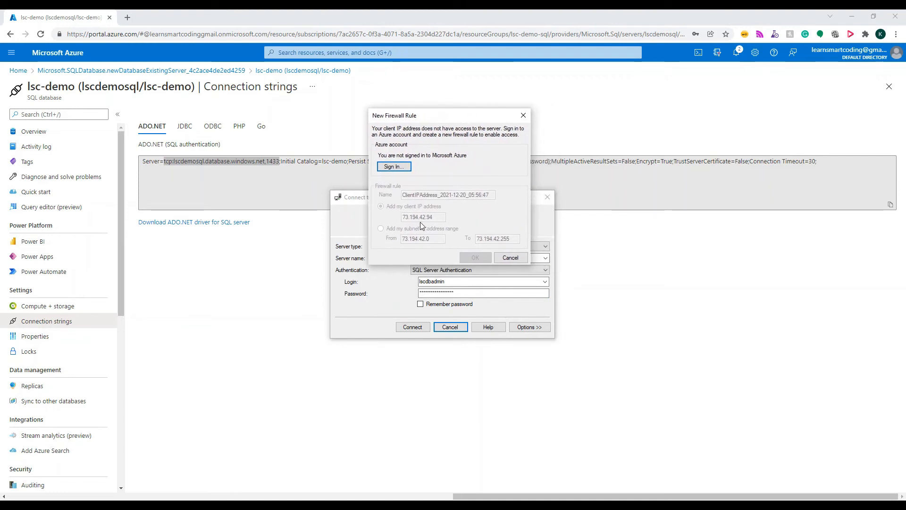
pyautogui.moveTo(485, 119); pyautogui.dragTo(510, 168)
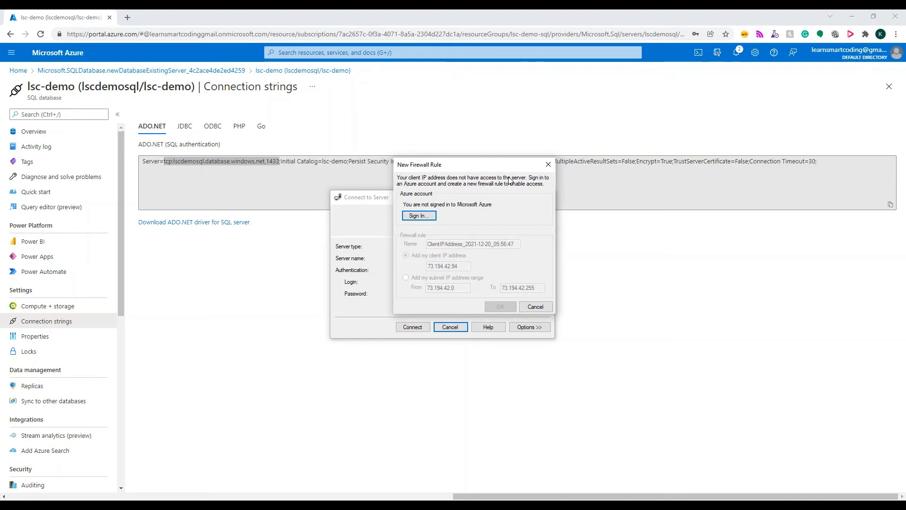
pyautogui.moveTo(473, 169); pyautogui.dragTo(441, 116)
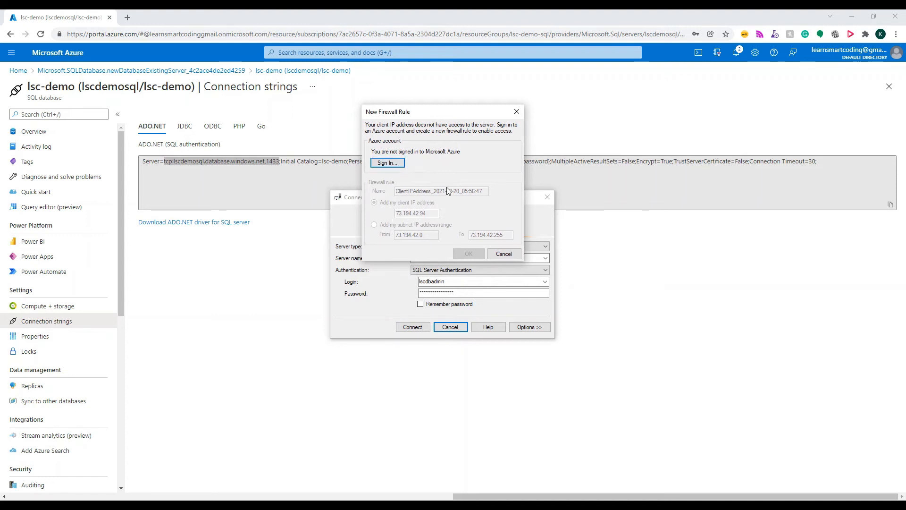
pyautogui.moveTo(448, 112); pyautogui.dragTo(637, 155)
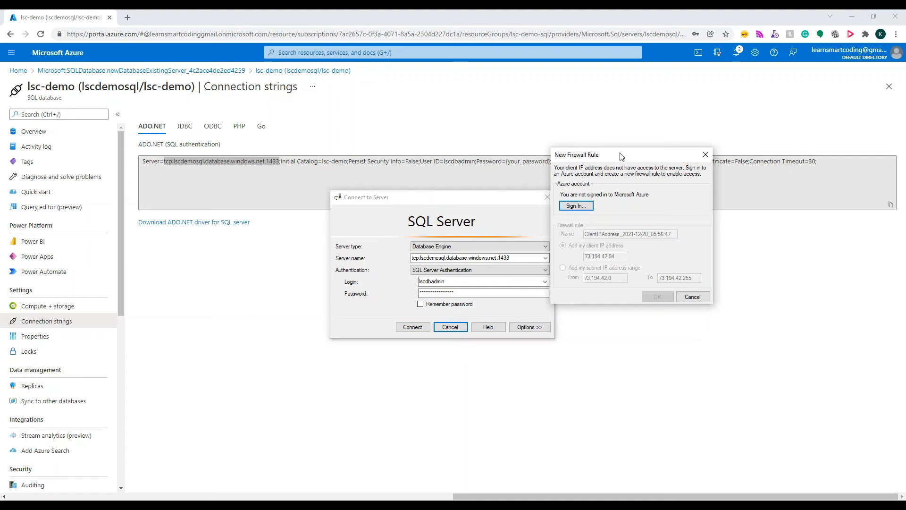
pyautogui.click(691, 297)
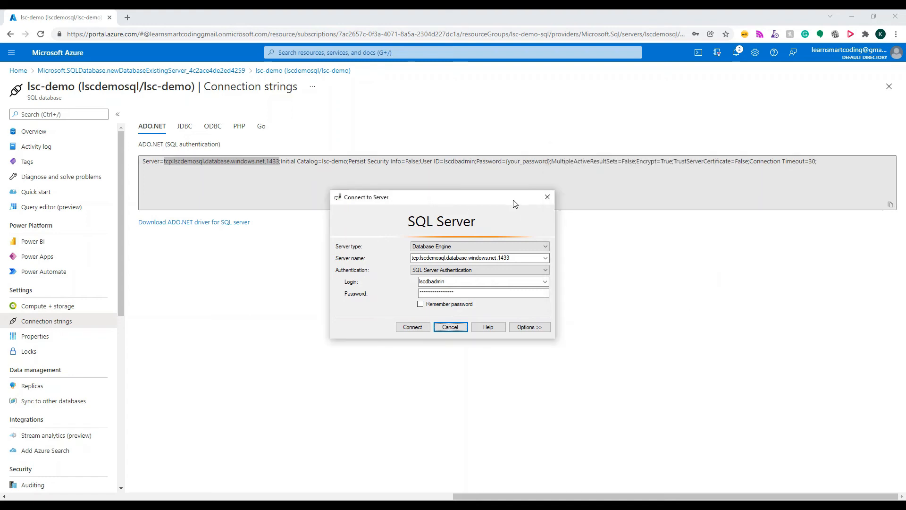
# - Return to the lsc-demo database overview in the Azure portal and open the server's firewall settings
pyautogui.moveTo(509, 200); pyautogui.dragTo(0, 265)
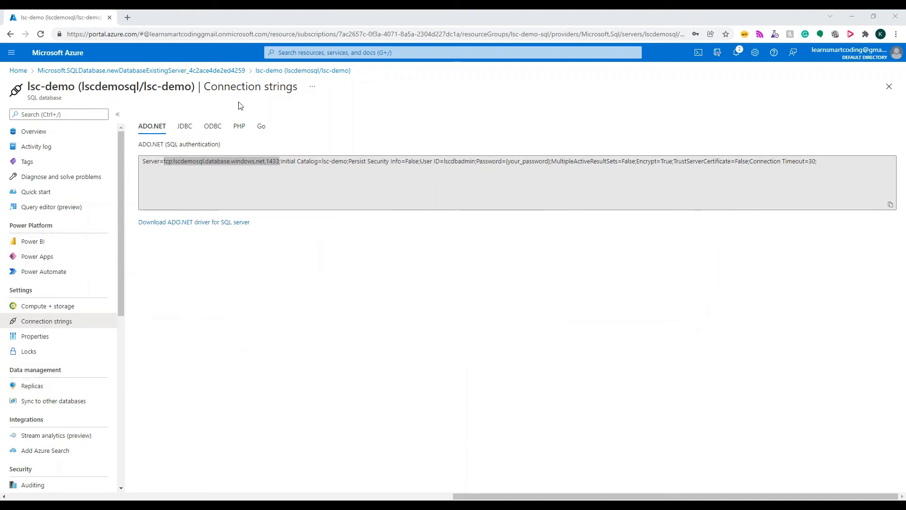
pyautogui.click(46, 137)
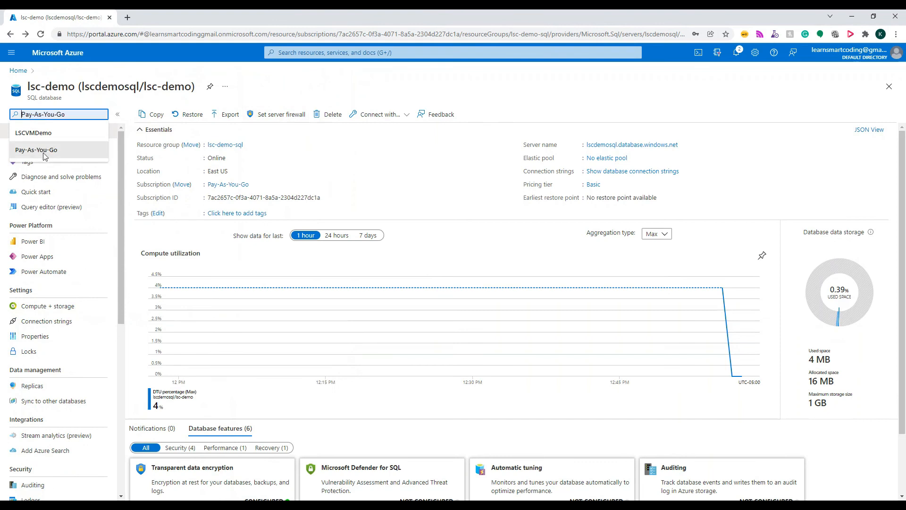
pyautogui.click(275, 115)
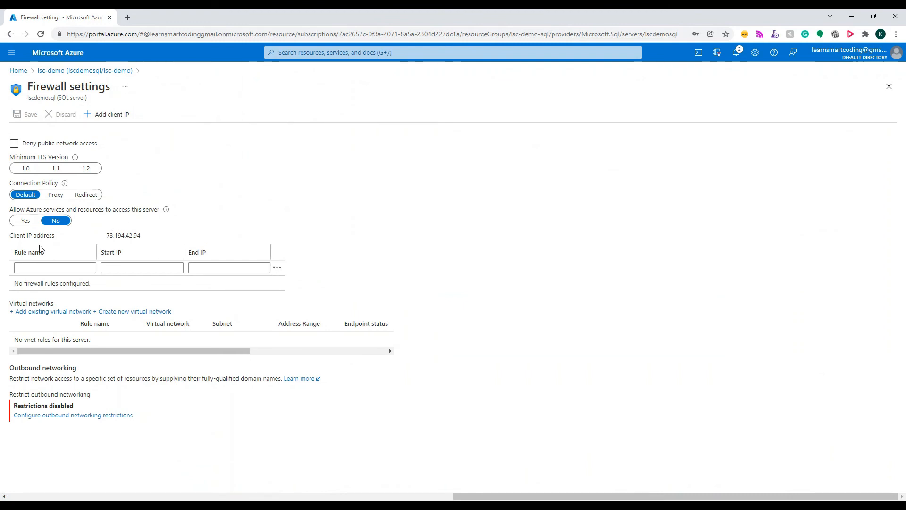
# - Retry the server connection to compare the requested client IP with the portal's, and dismiss the New Firewall Rule dialog
pyautogui.moveTo(0, 213); pyautogui.dragTo(457, 108)
pyautogui.click(382, 236)
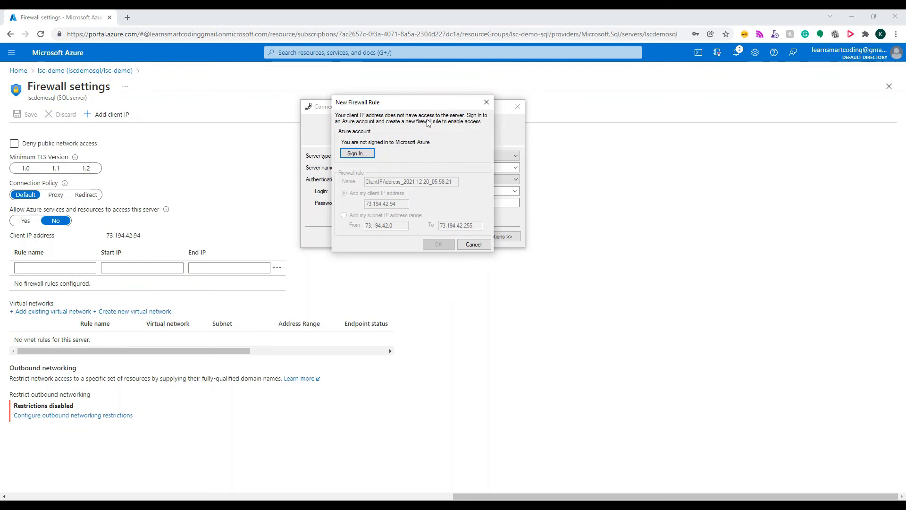
pyautogui.click(471, 243)
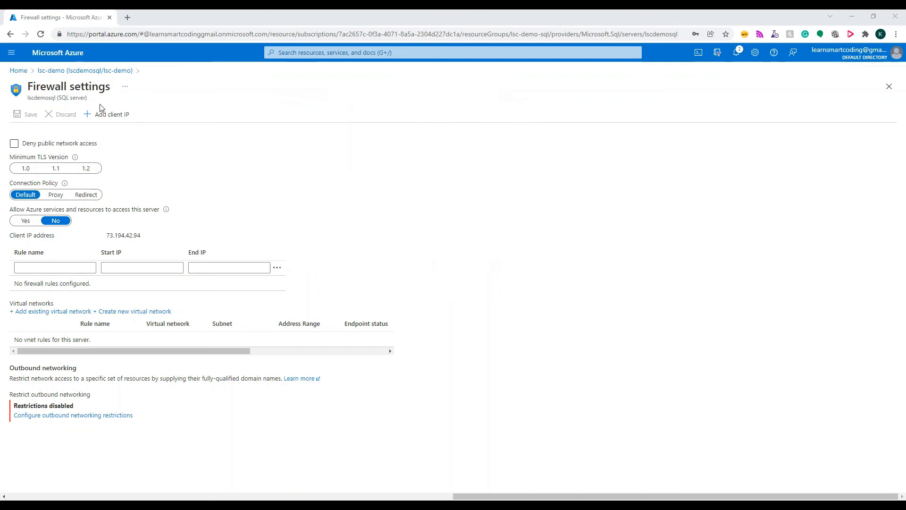
# - Add the current client IP to the lscdemosql firewall rules, save them, and connect to the server again
pyautogui.click(103, 118)
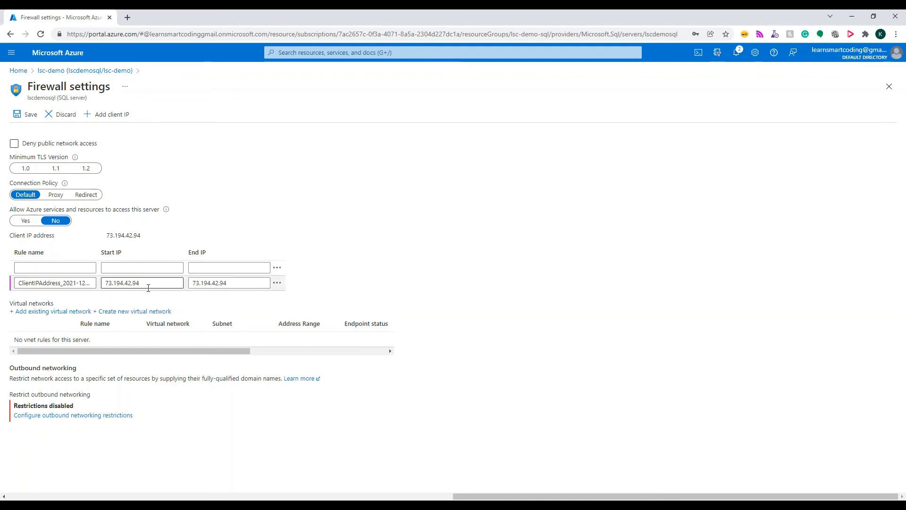
pyautogui.click(30, 123)
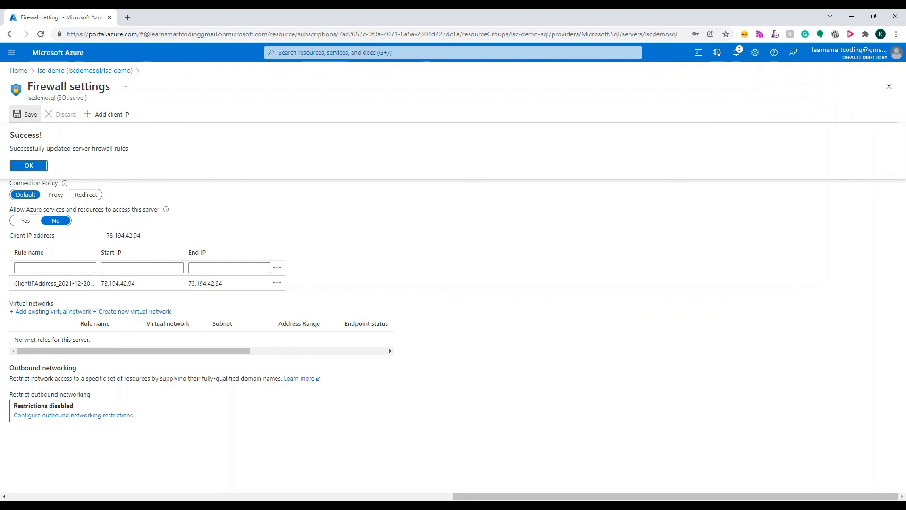
pyautogui.moveTo(0, 137); pyautogui.dragTo(430, 136)
pyautogui.click(406, 263)
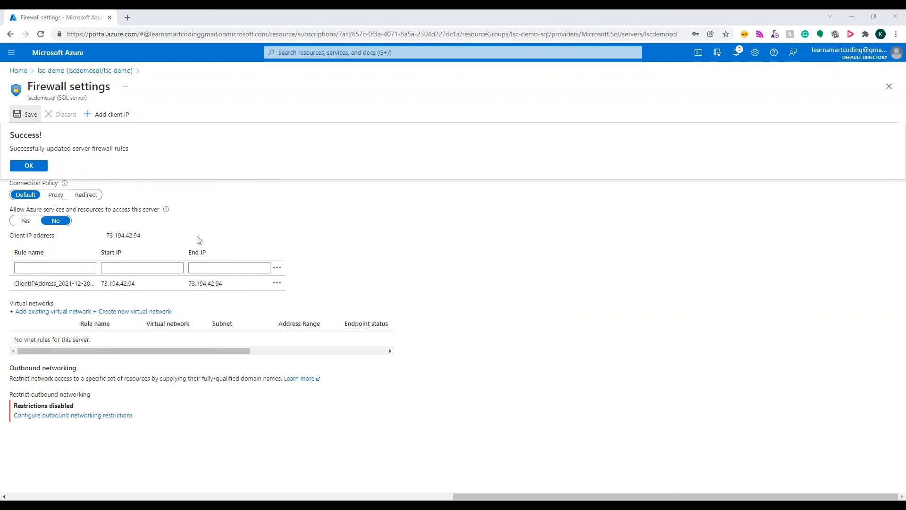
# - Add another client IP rule to the firewall settings and begin entering a custom rule's start IP
pyautogui.click(121, 118)
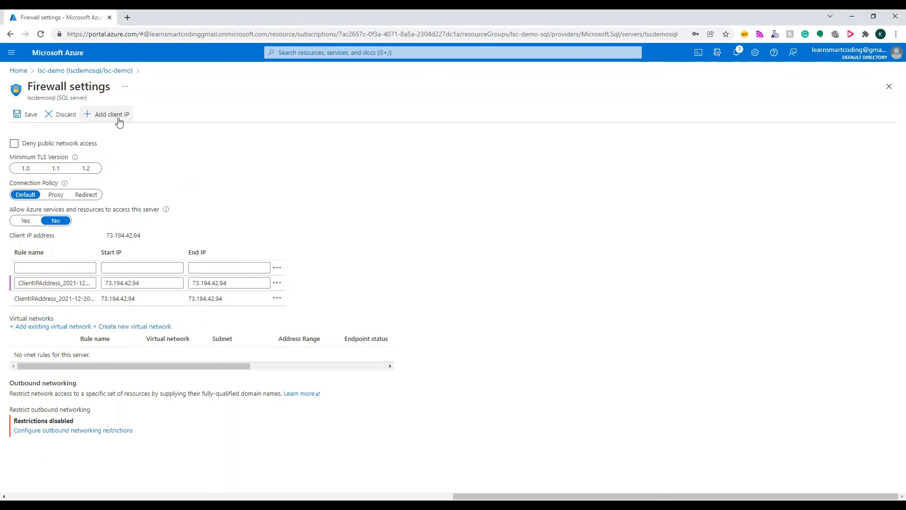
pyautogui.click(67, 267)
pyautogui.click(142, 267)
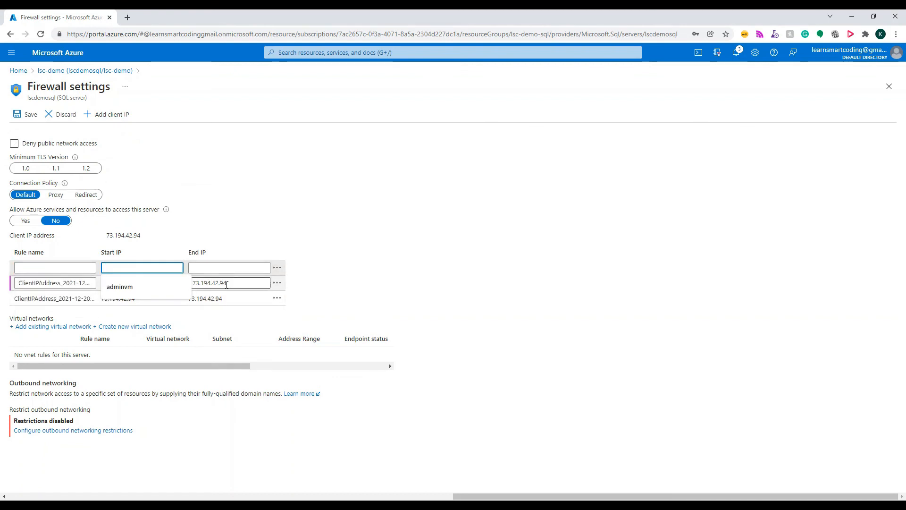